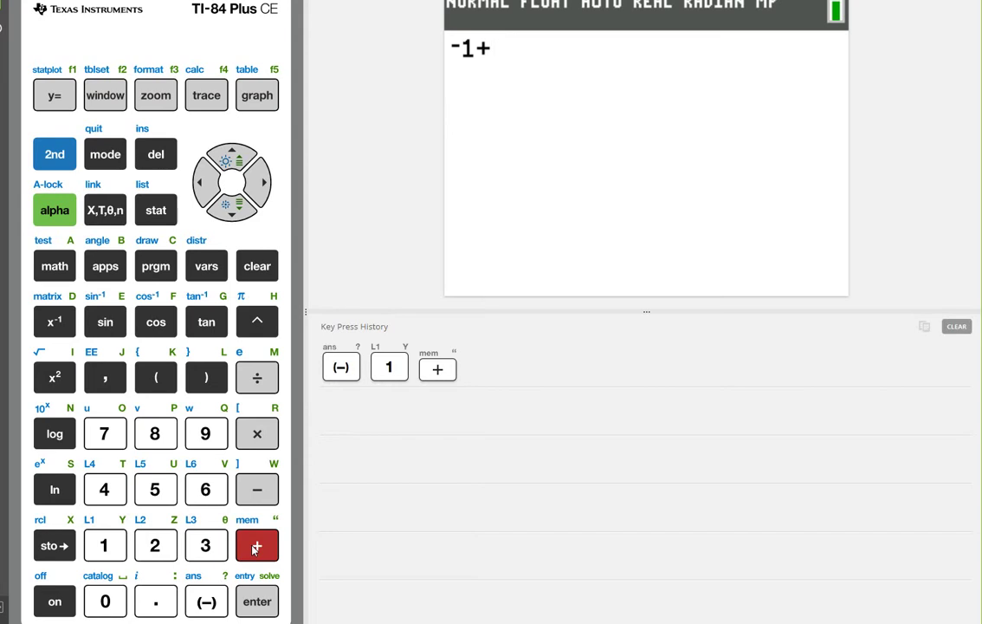
Enter -1+logBASE with base 7 and argument 48, and store it into X.
{"action": "left_click", "coordinate": [56, 268]}
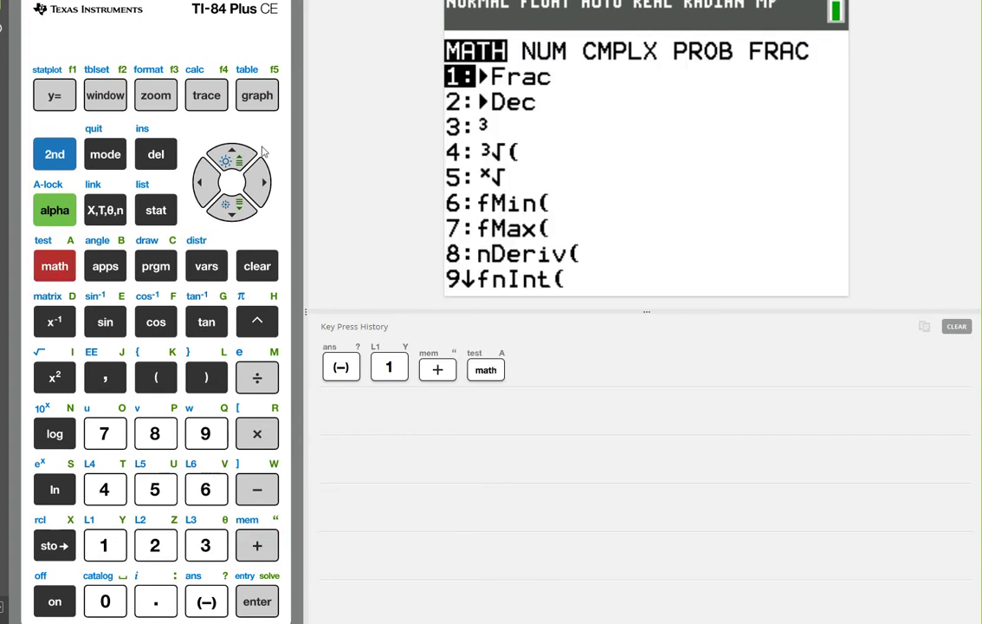
{"action": "left_click", "coordinate": [64, 210]}
{"action": "left_click", "coordinate": [52, 265]}
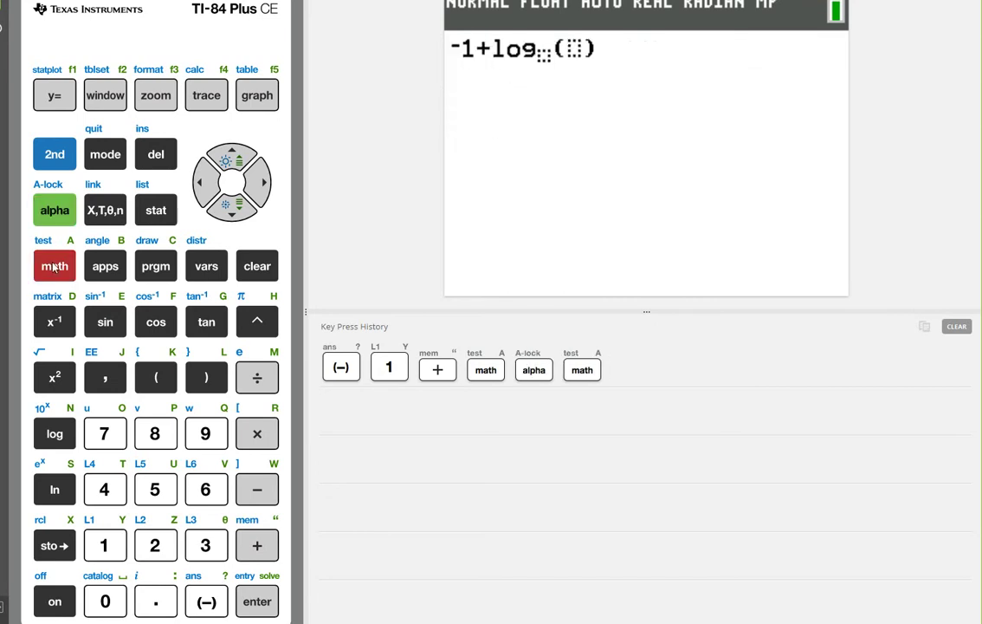
{"action": "left_click", "coordinate": [105, 434]}
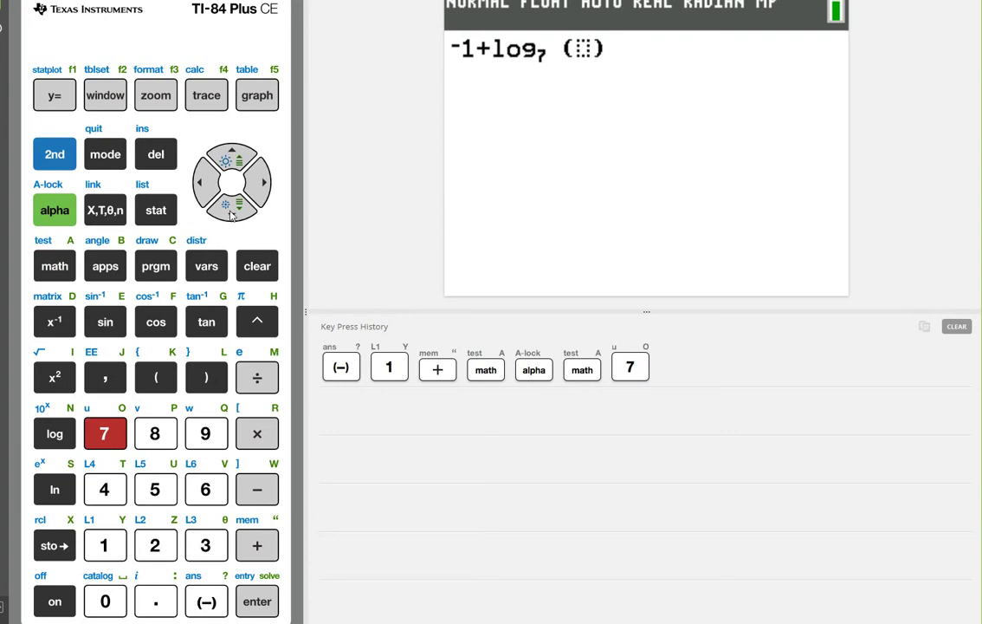
{"action": "left_click", "coordinate": [264, 182]}
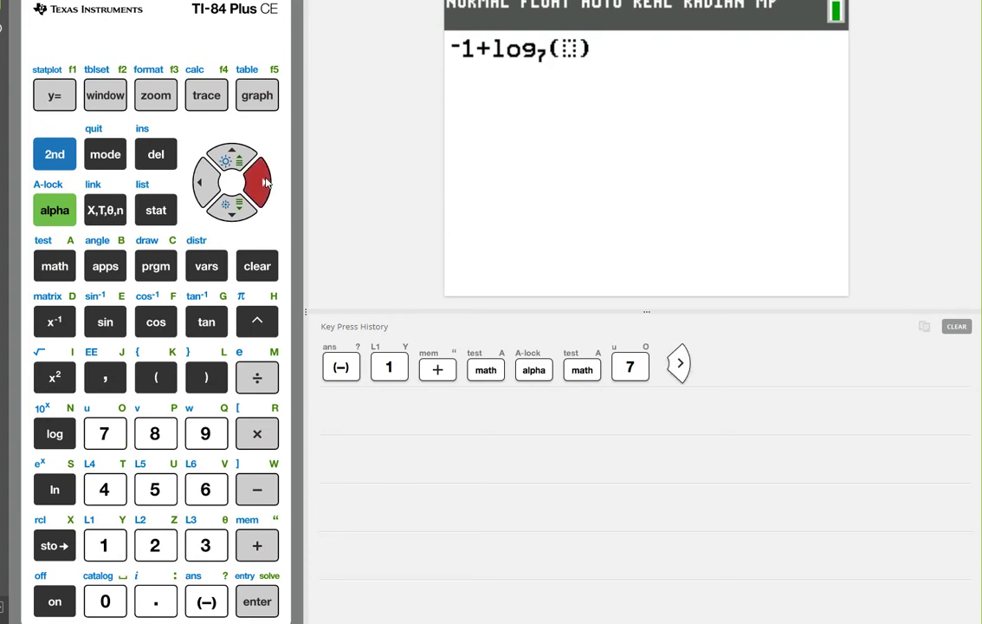
{"action": "left_click", "coordinate": [104, 489]}
{"action": "left_click", "coordinate": [149, 436]}
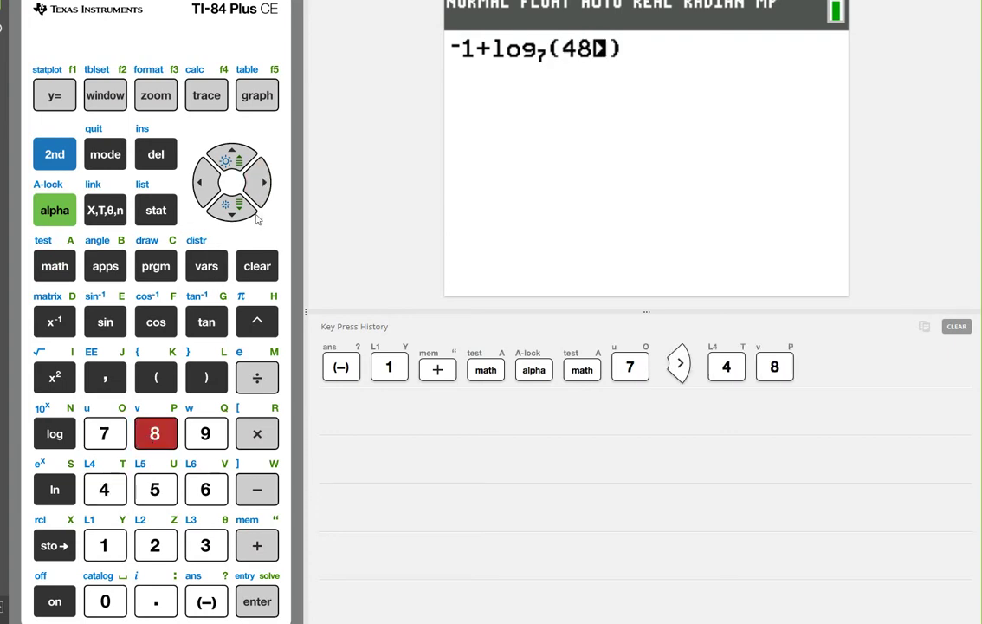
{"action": "left_click", "coordinate": [262, 183]}
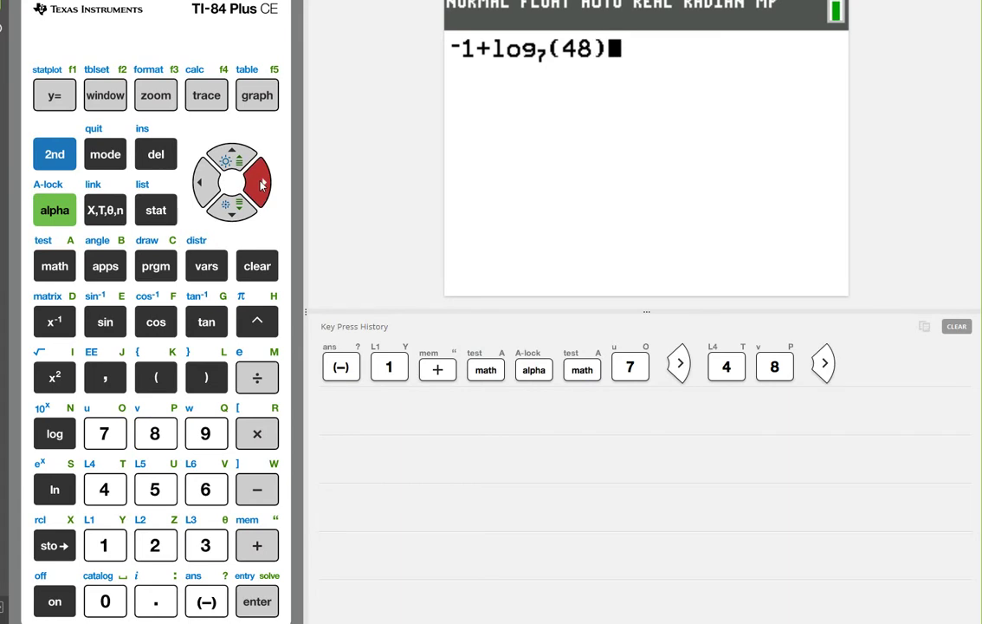
{"action": "left_click", "coordinate": [52, 546]}
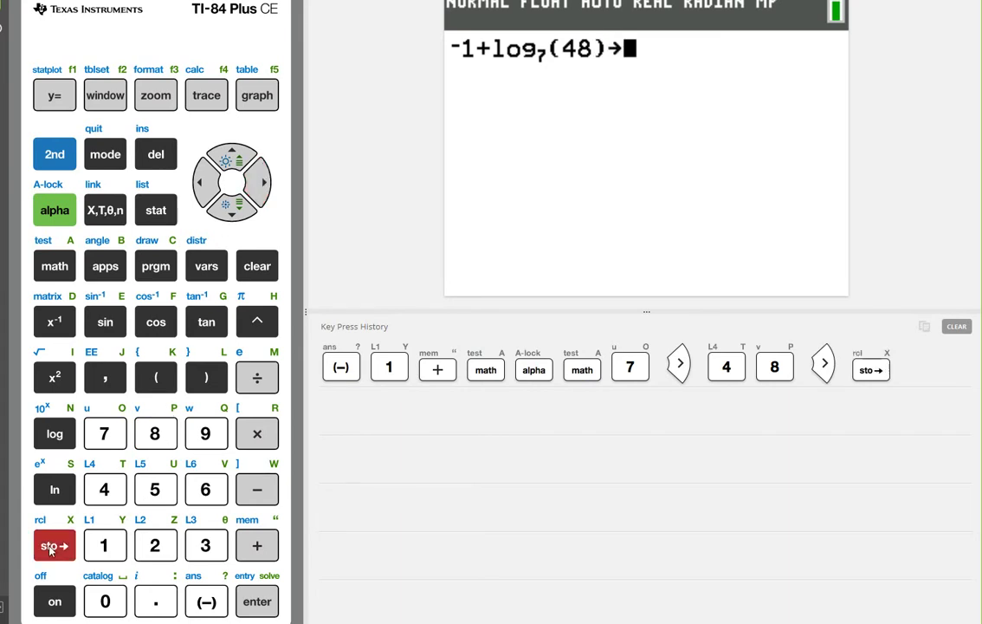
{"action": "left_click", "coordinate": [105, 212]}
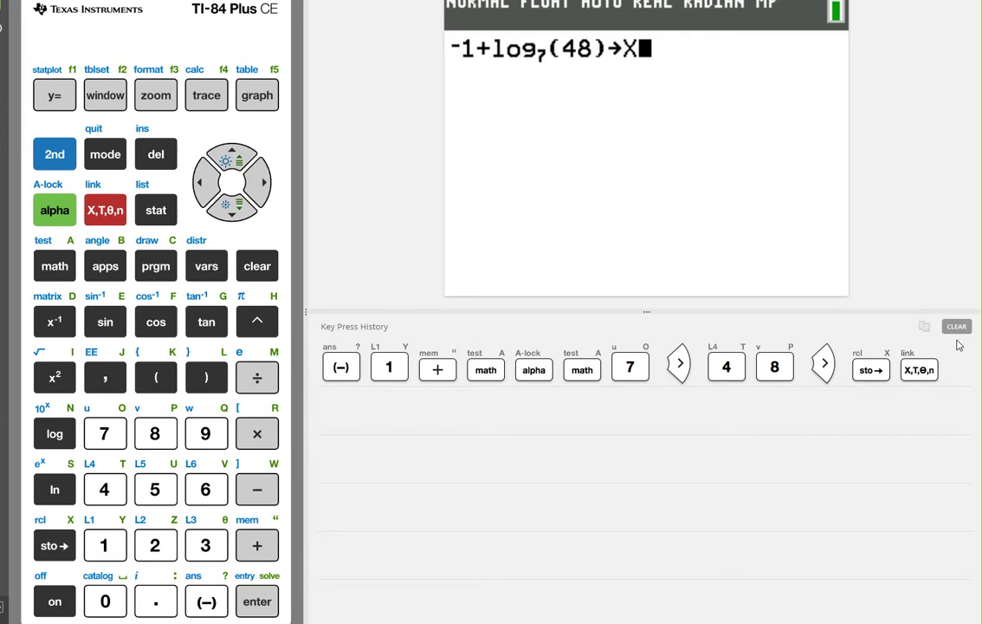
{"action": "left_click", "coordinate": [257, 604]}
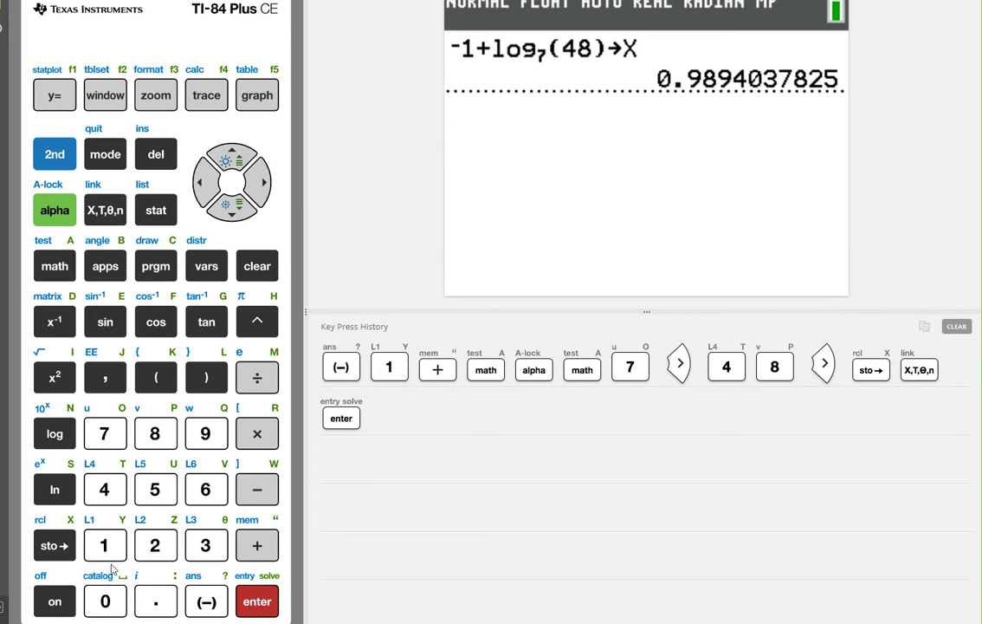
Key in 2(2+7^(X+1)) and evaluate it to get 100.
{"action": "key", "text": "alt+Tab"}
{"action": "type", "text": "2"}
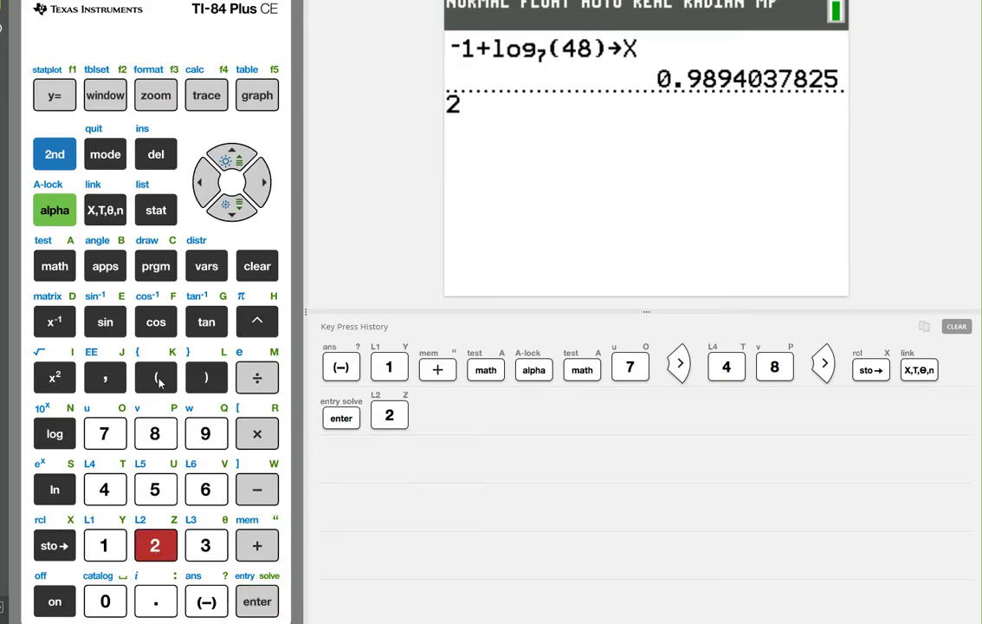
{"action": "left_click", "coordinate": [159, 378]}
{"action": "left_click", "coordinate": [155, 544]}
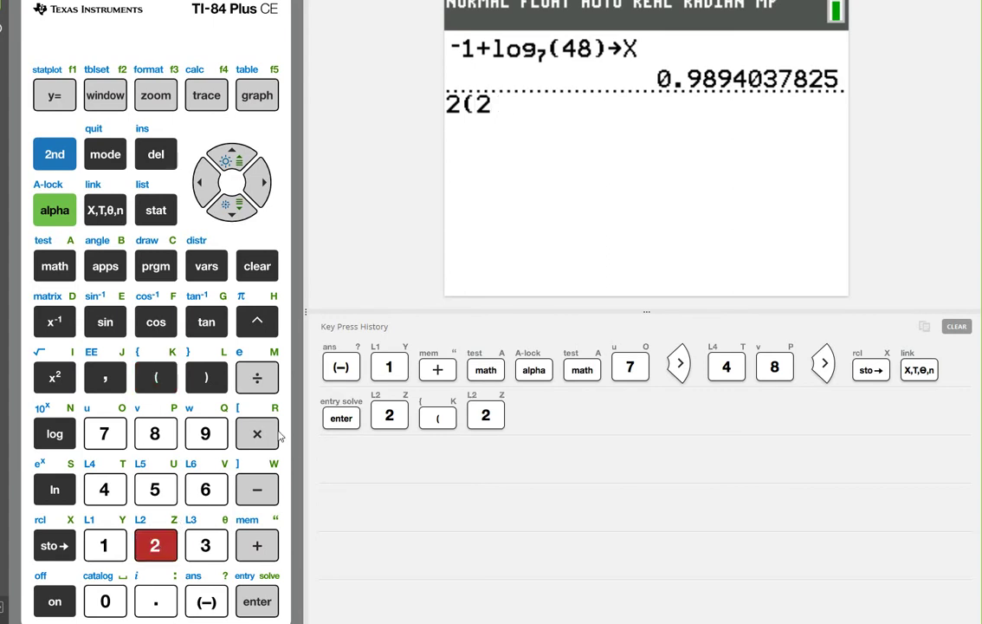
{"action": "left_click", "coordinate": [258, 544]}
{"action": "left_click", "coordinate": [103, 433]}
{"action": "left_click", "coordinate": [258, 321]}
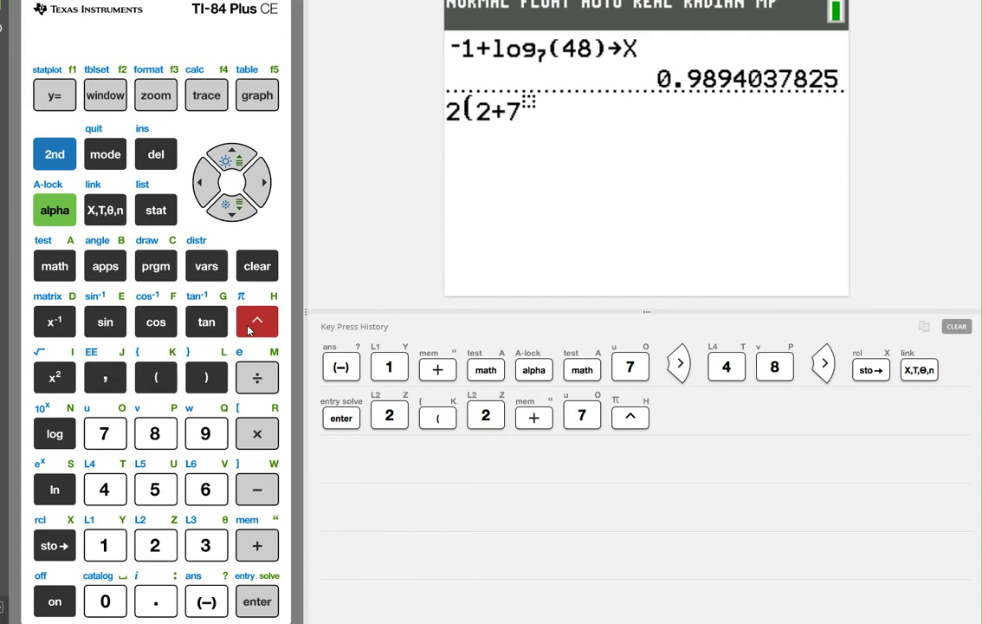
{"action": "left_click", "coordinate": [99, 212]}
{"action": "left_click", "coordinate": [257, 545]}
{"action": "left_click", "coordinate": [104, 544]}
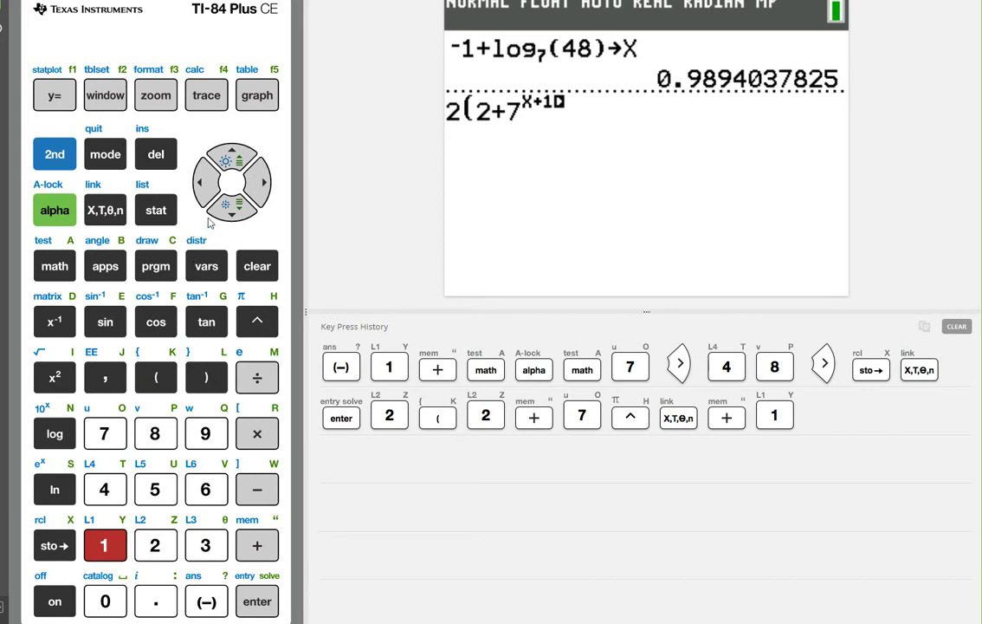
{"action": "left_click", "coordinate": [253, 186]}
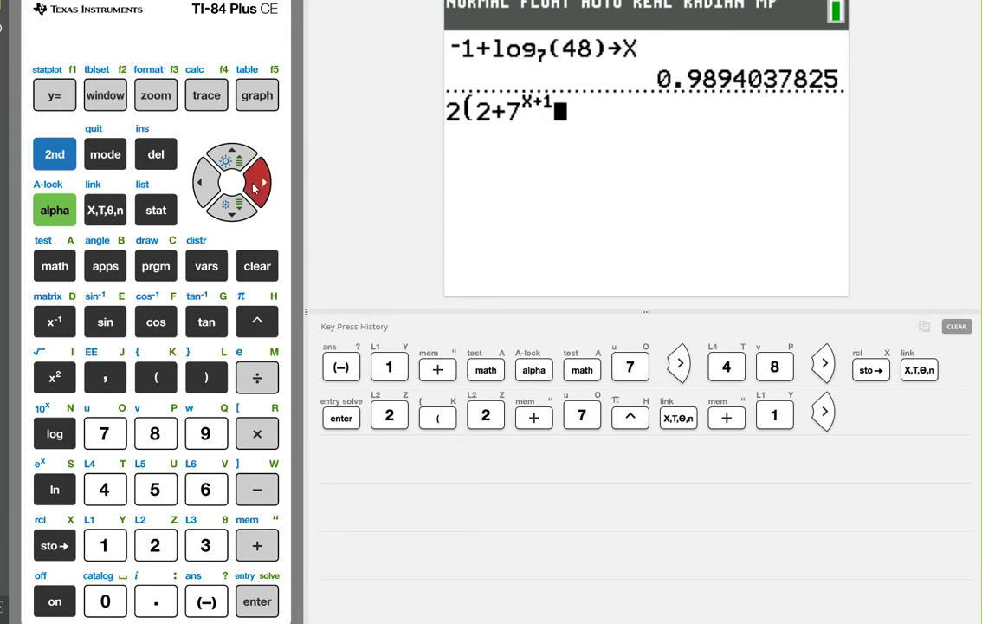
{"action": "left_click", "coordinate": [208, 381]}
{"action": "left_click", "coordinate": [263, 603]}
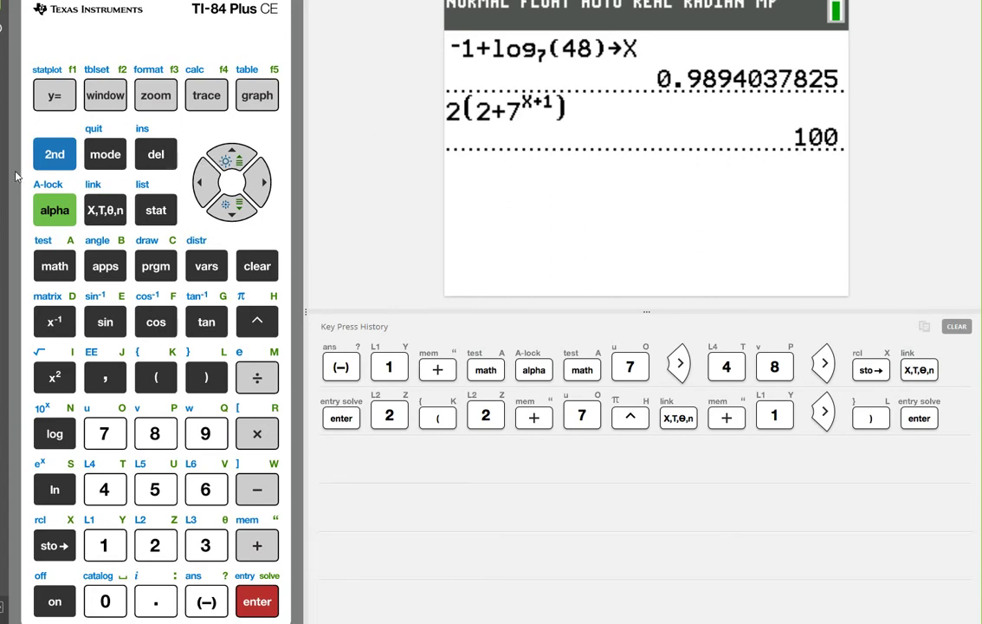
Recall the earlier store-to-X entry and run it again.
{"action": "left_click", "coordinate": [50, 159]}
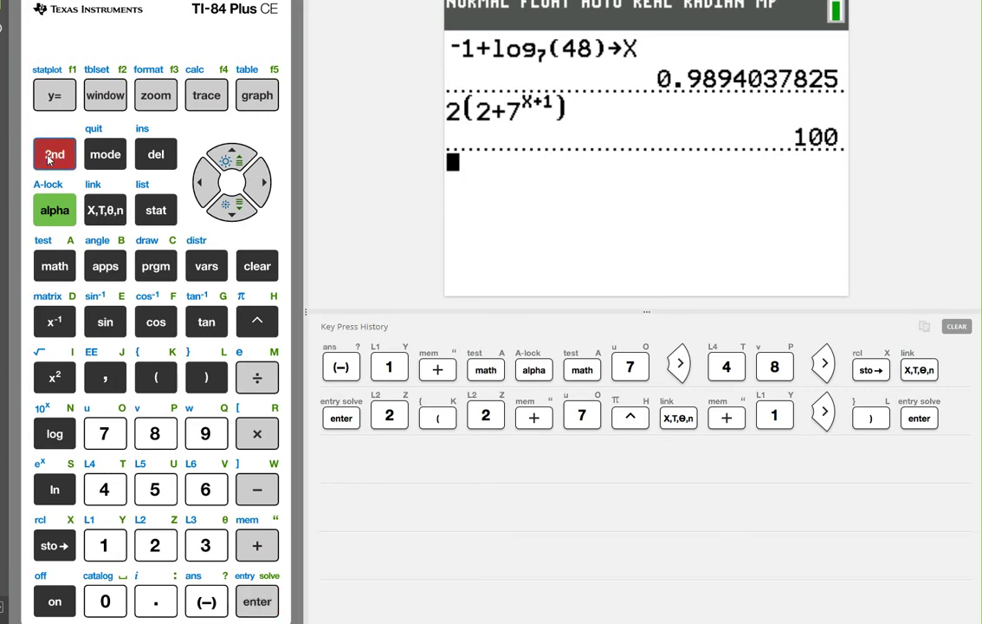
{"action": "left_click", "coordinate": [256, 610]}
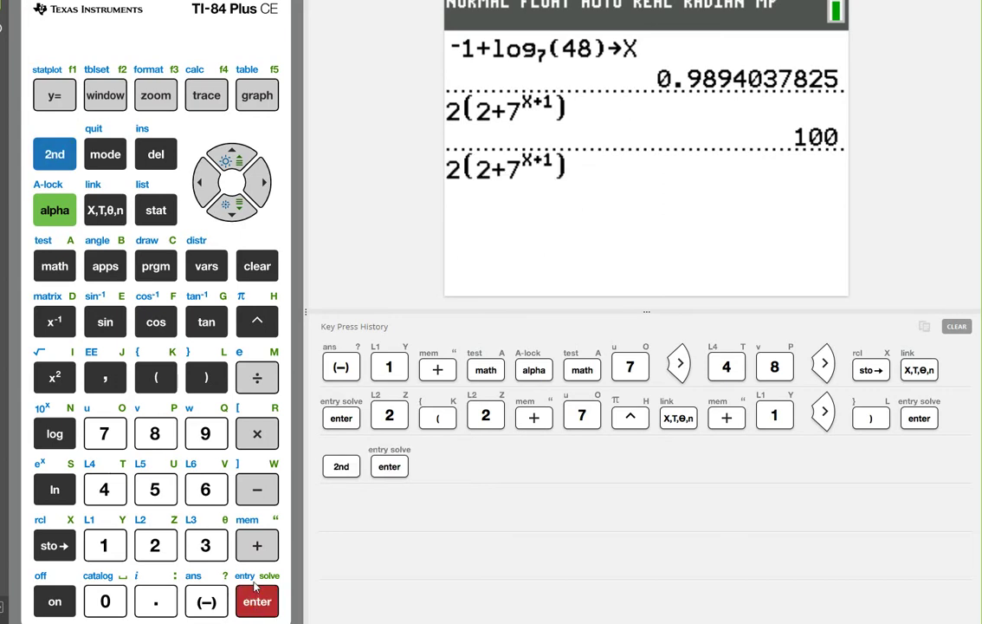
{"action": "left_click", "coordinate": [52, 154]}
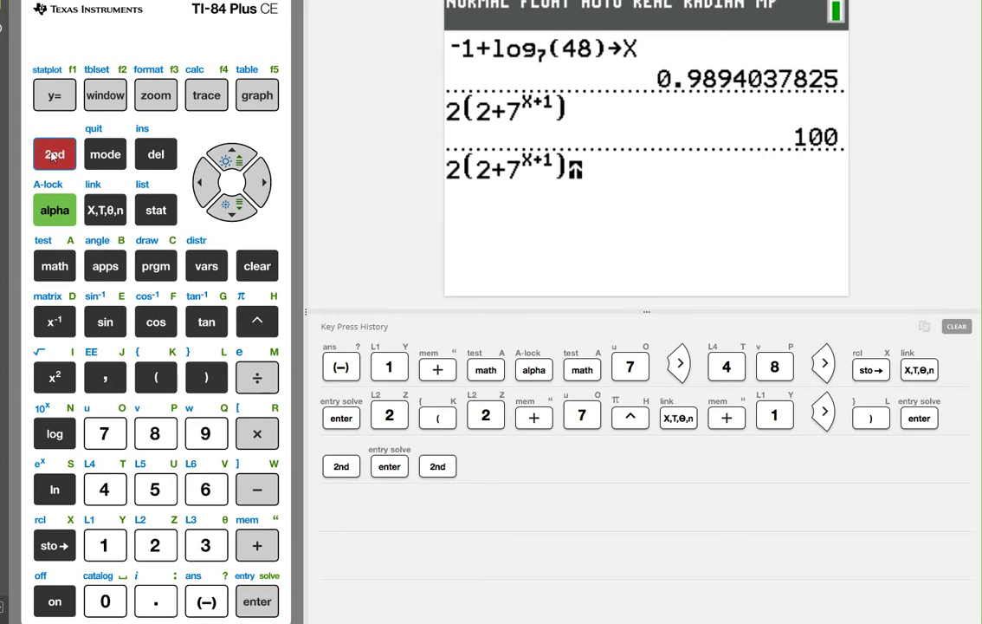
{"action": "left_click", "coordinate": [252, 606]}
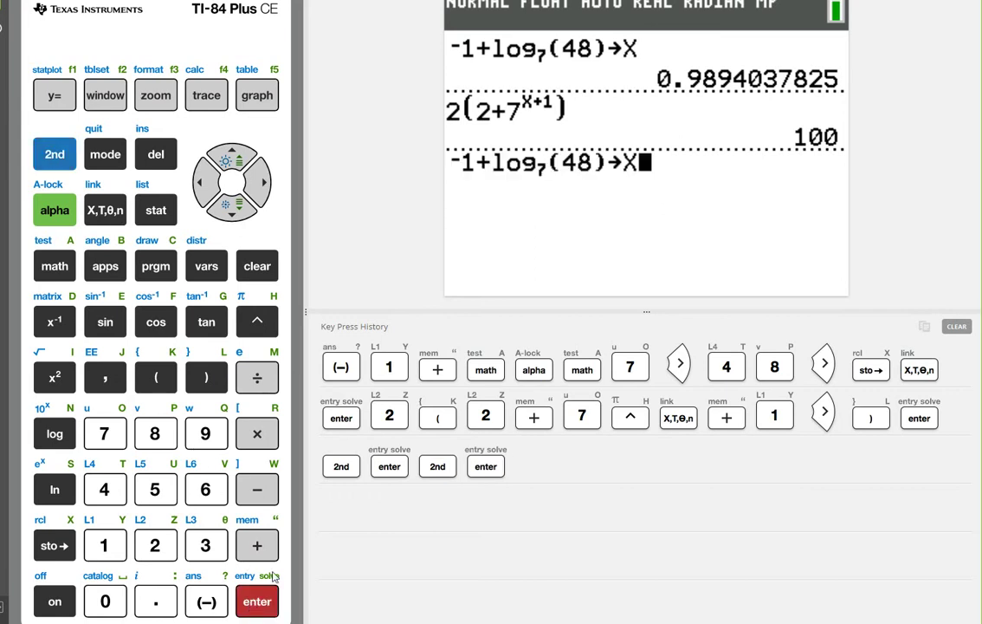
{"action": "left_click", "coordinate": [246, 607]}
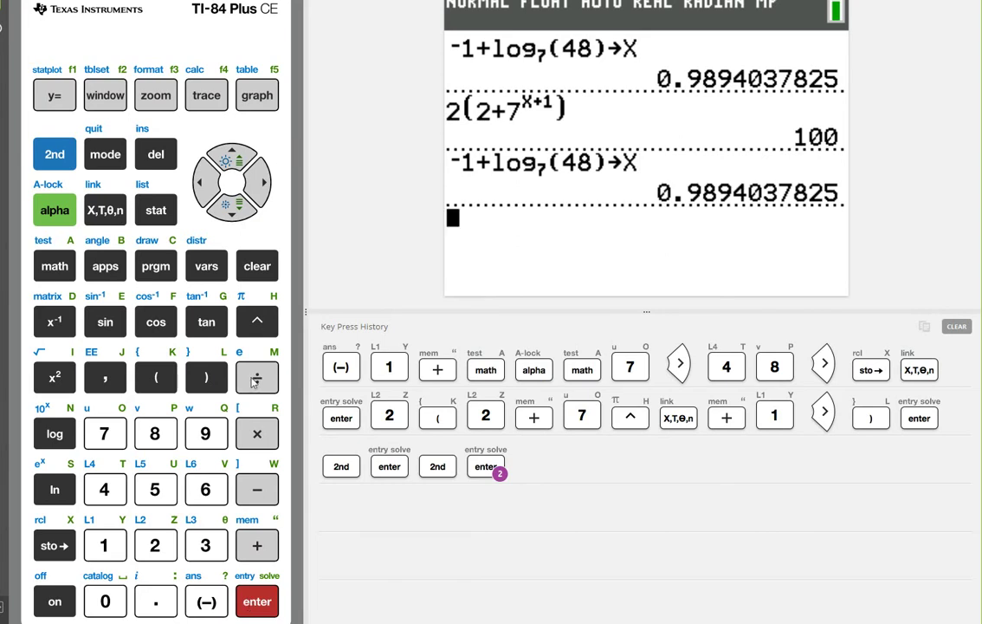
Key in 2(2+7^(Ans+1)) using the previous answer and evaluate it to 100.
{"action": "left_click", "coordinate": [155, 544]}
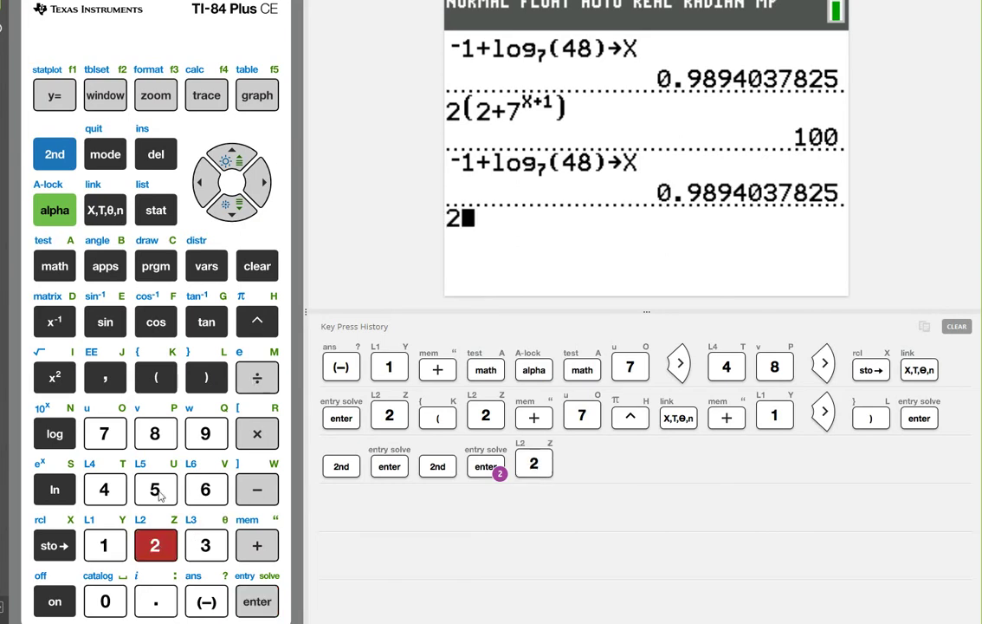
{"action": "left_click", "coordinate": [153, 374]}
{"action": "left_click", "coordinate": [154, 544]}
{"action": "left_click", "coordinate": [256, 544]}
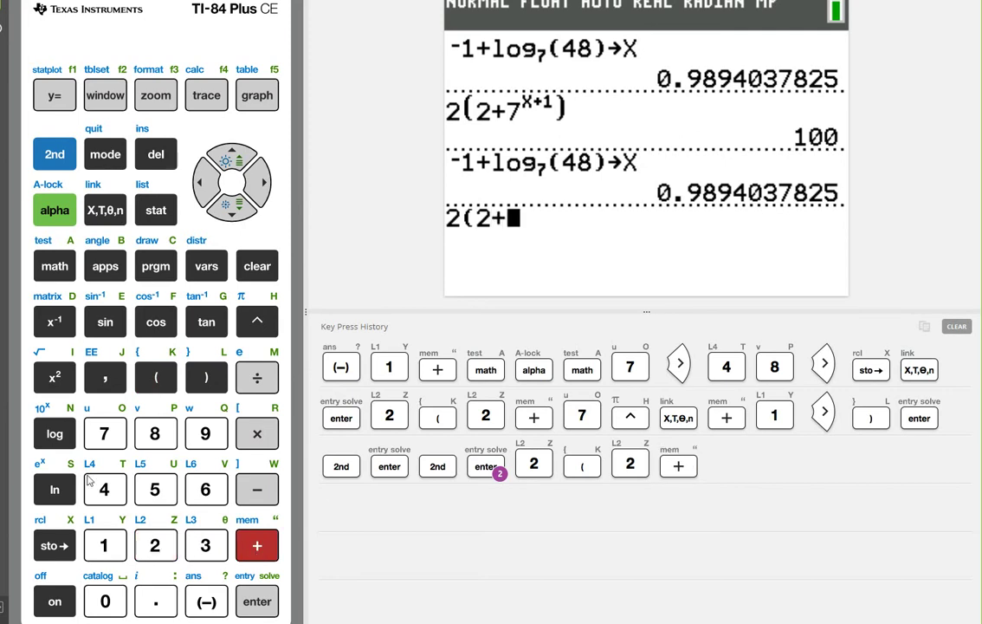
{"action": "left_click", "coordinate": [113, 439]}
{"action": "left_click", "coordinate": [251, 317]}
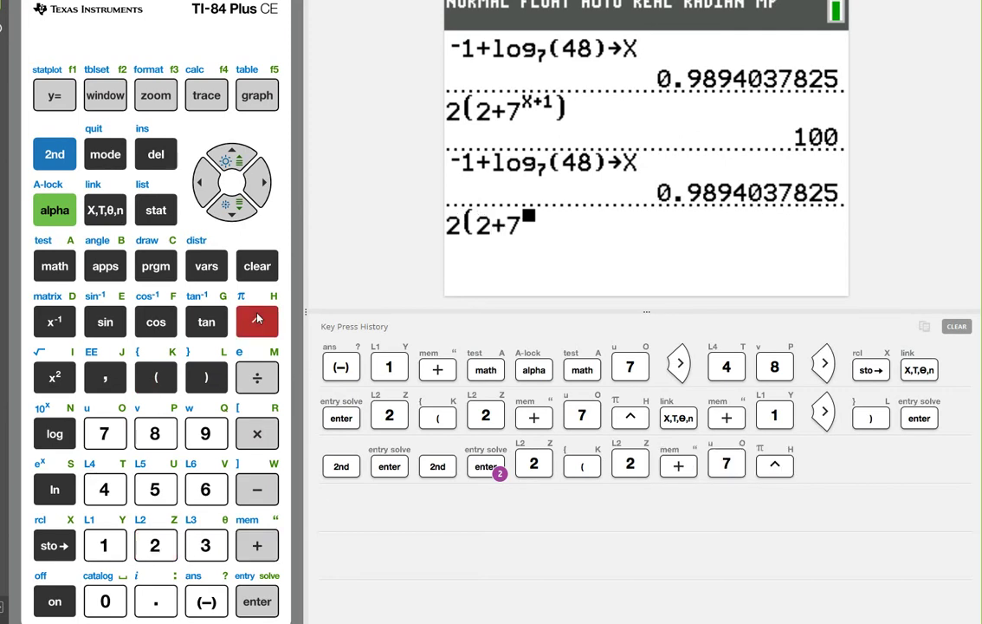
{"action": "left_click", "coordinate": [52, 153]}
{"action": "left_click", "coordinate": [206, 601]}
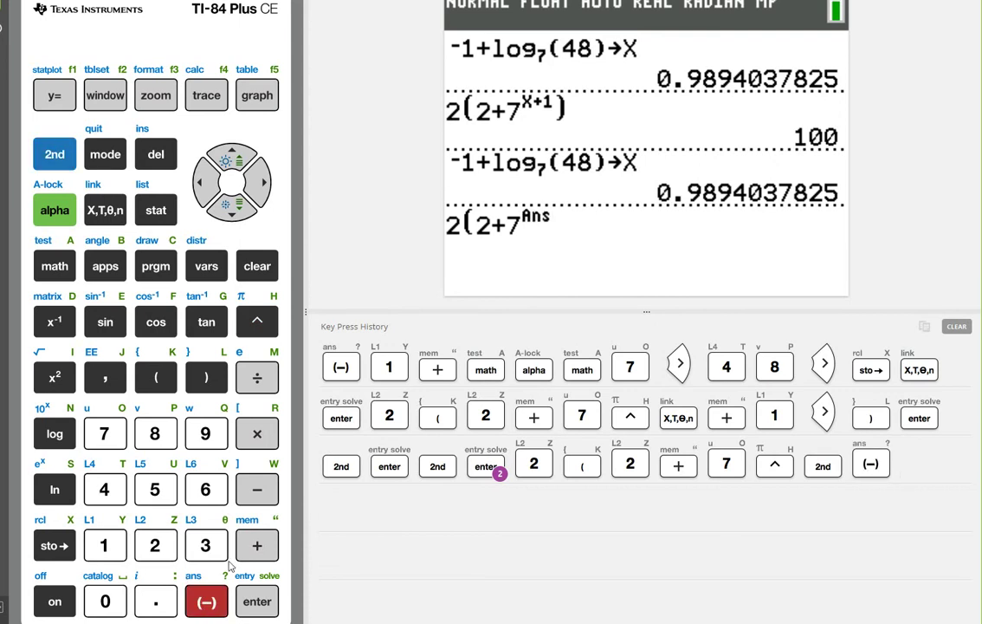
{"action": "left_click", "coordinate": [246, 546]}
{"action": "left_click", "coordinate": [104, 545]}
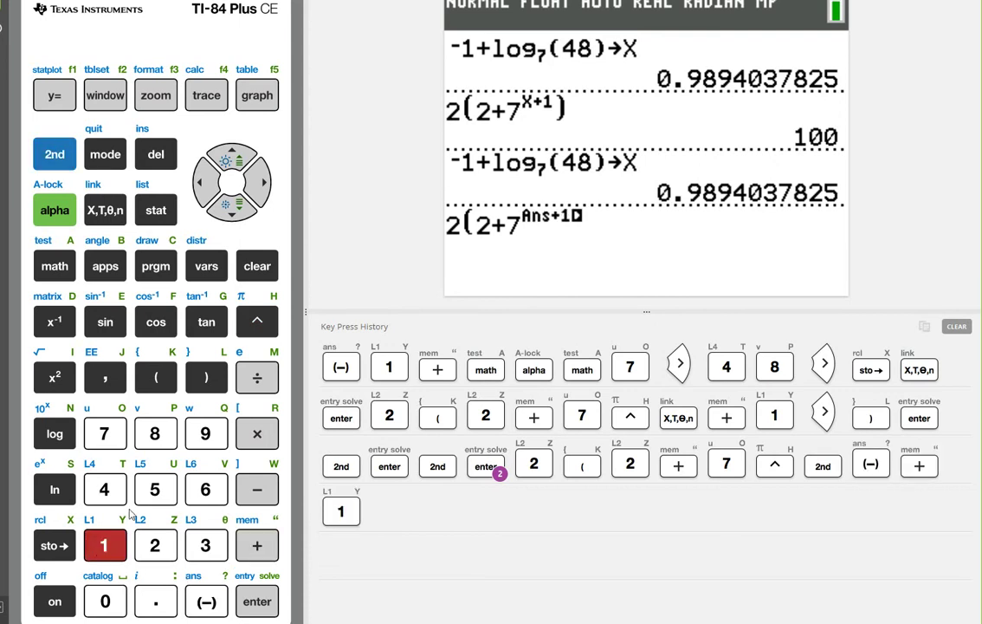
{"action": "left_click", "coordinate": [253, 180]}
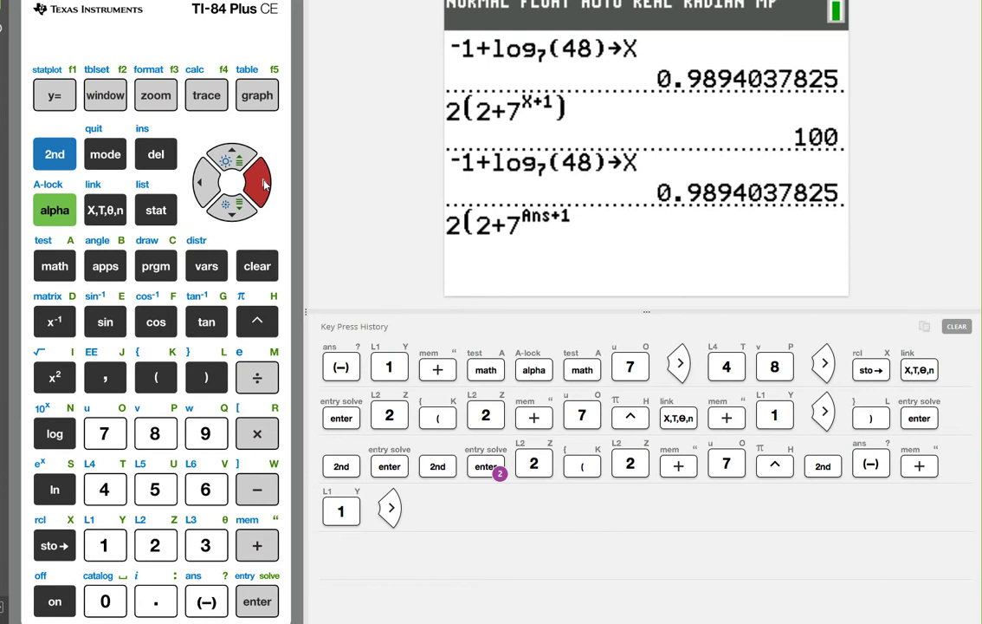
{"action": "left_click", "coordinate": [206, 377]}
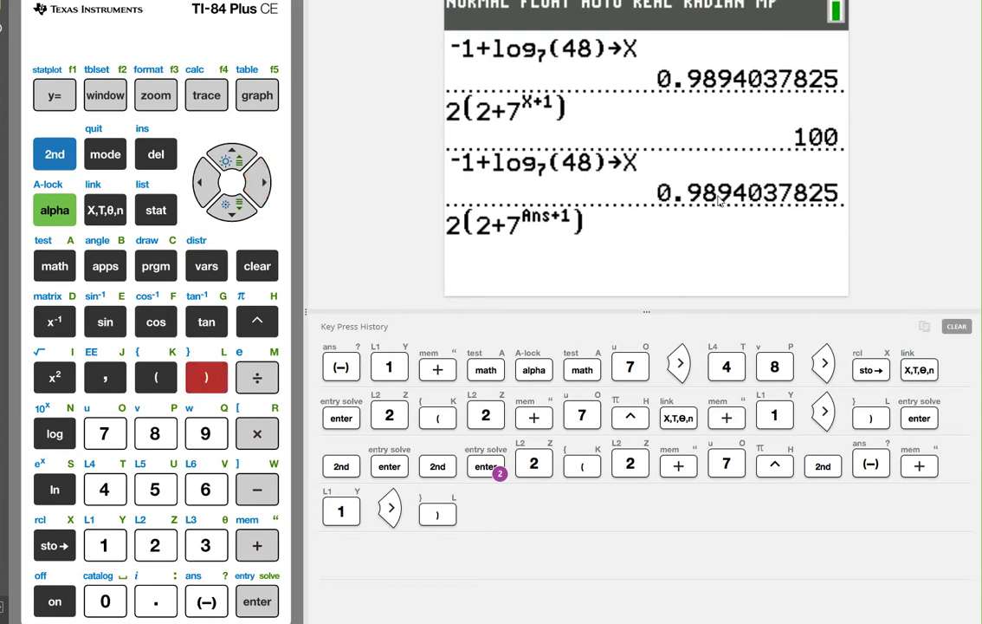
{"action": "left_click", "coordinate": [257, 602]}
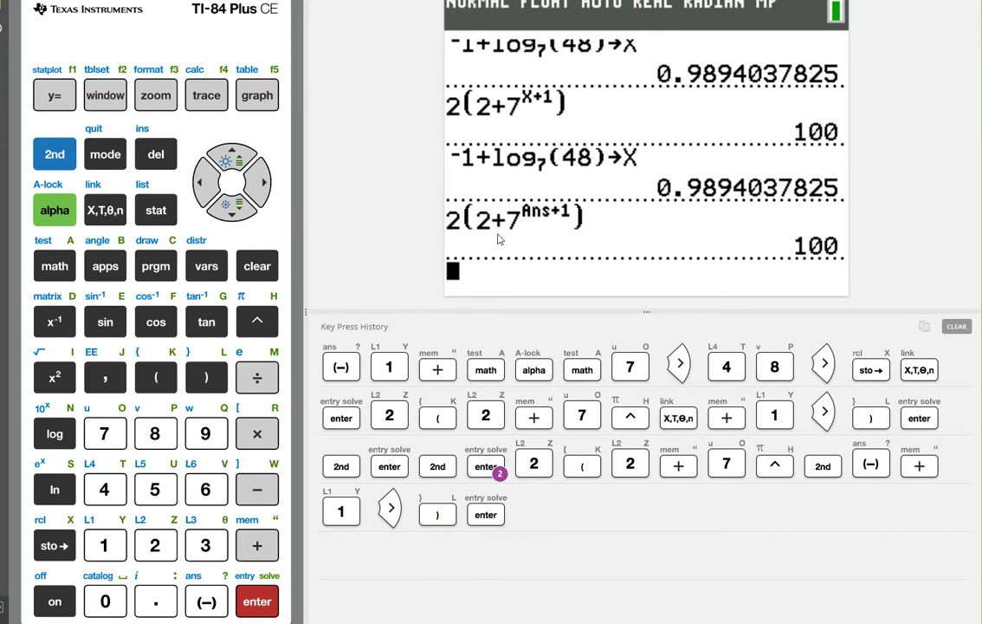
Clear the home screen and wipe the key press history.
{"action": "left_click", "coordinate": [257, 265]}
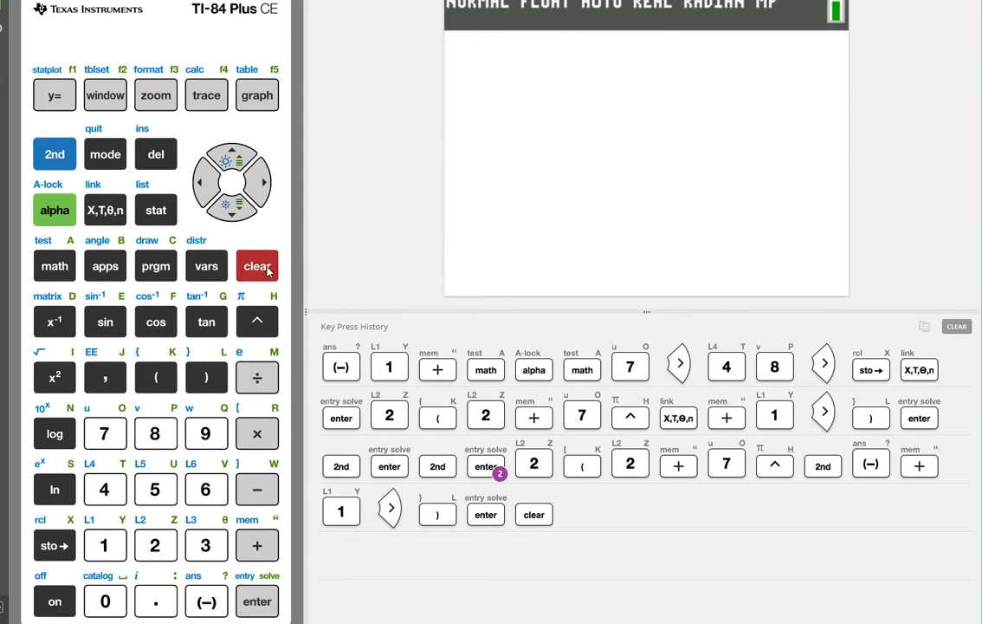
{"action": "left_click", "coordinate": [956, 326]}
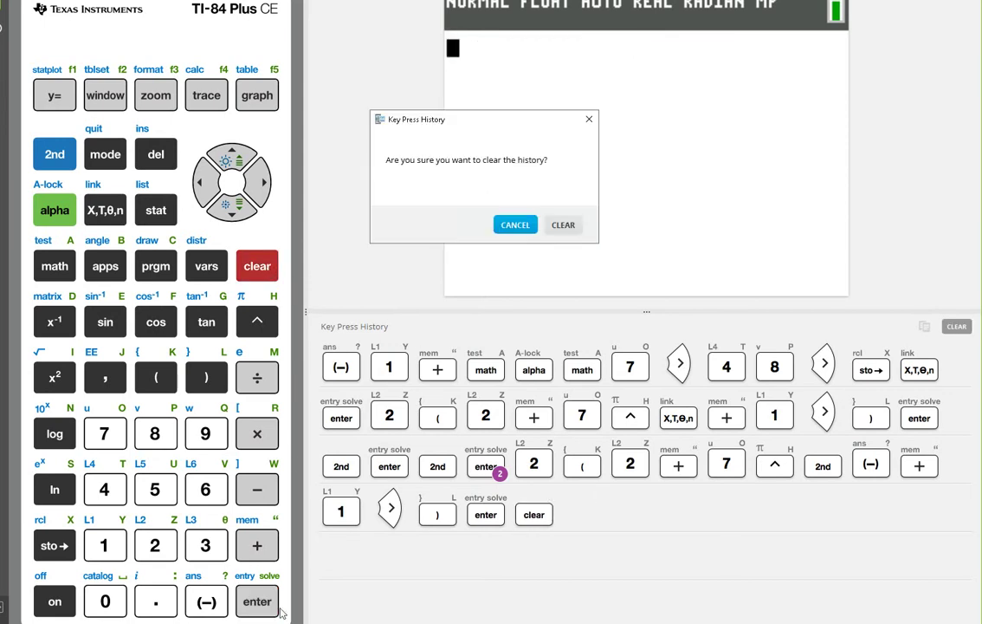
{"action": "left_click", "coordinate": [564, 226]}
Key in the new entry -1+log(48/log(7)).
{"action": "left_click", "coordinate": [207, 602]}
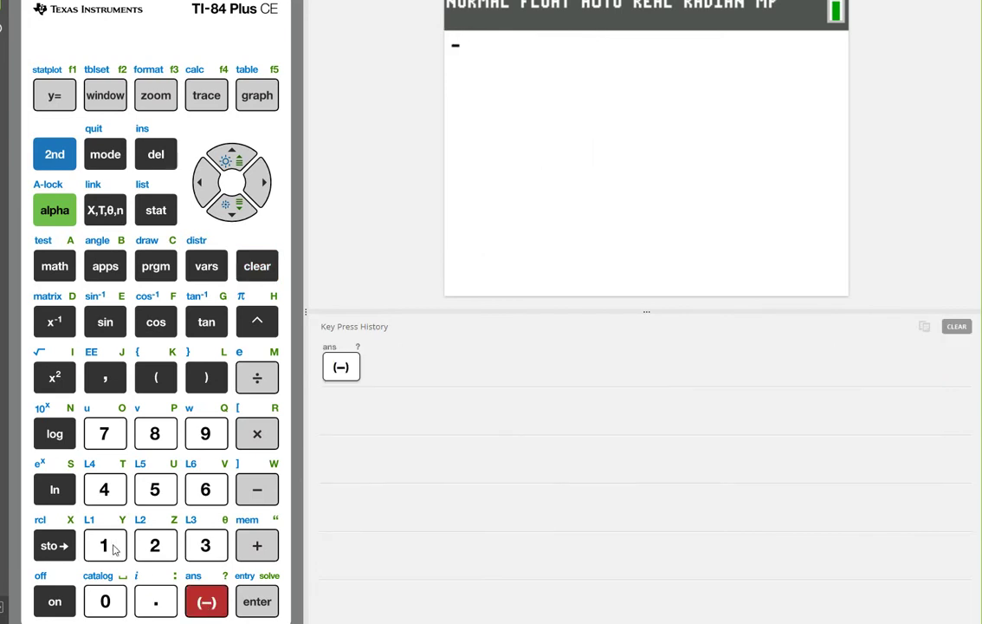
{"action": "key", "text": "1"}
{"action": "key", "text": "plus"}
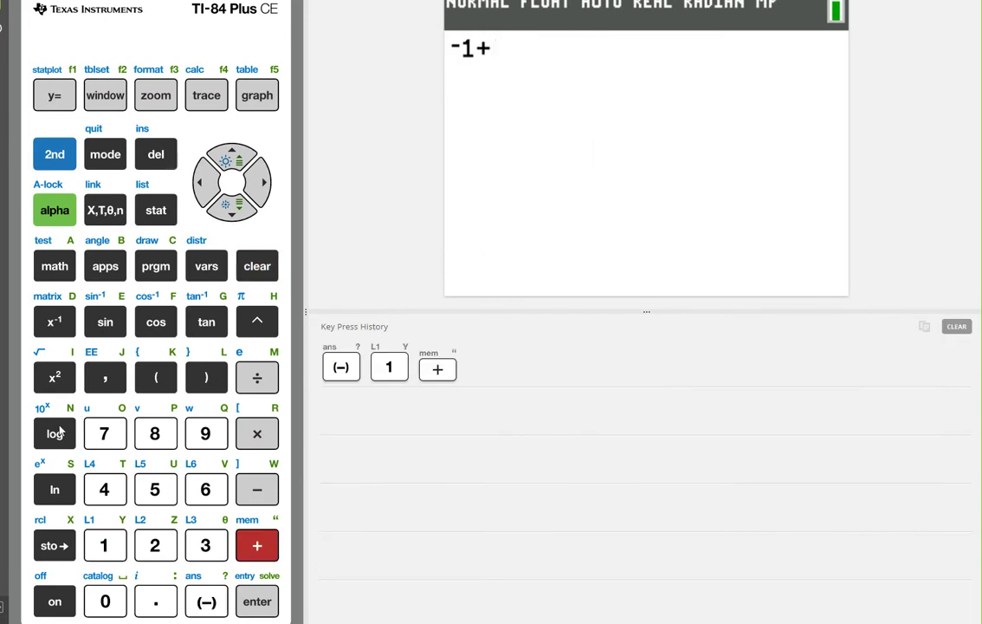
{"action": "left_click", "coordinate": [66, 426]}
{"action": "type", "text": "48"}
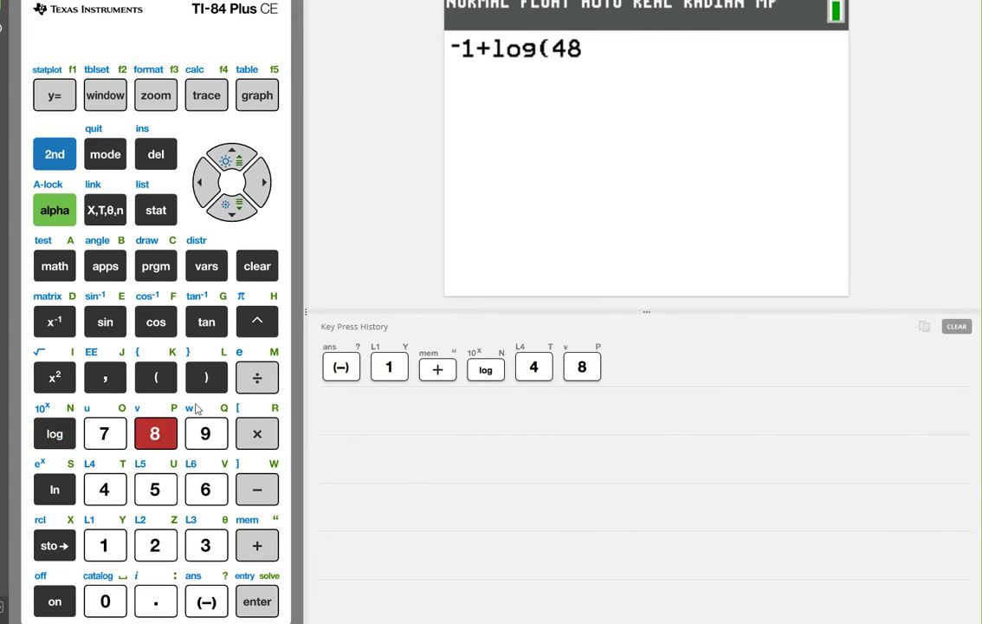
{"action": "left_click", "coordinate": [253, 381]}
{"action": "left_click", "coordinate": [55, 435]}
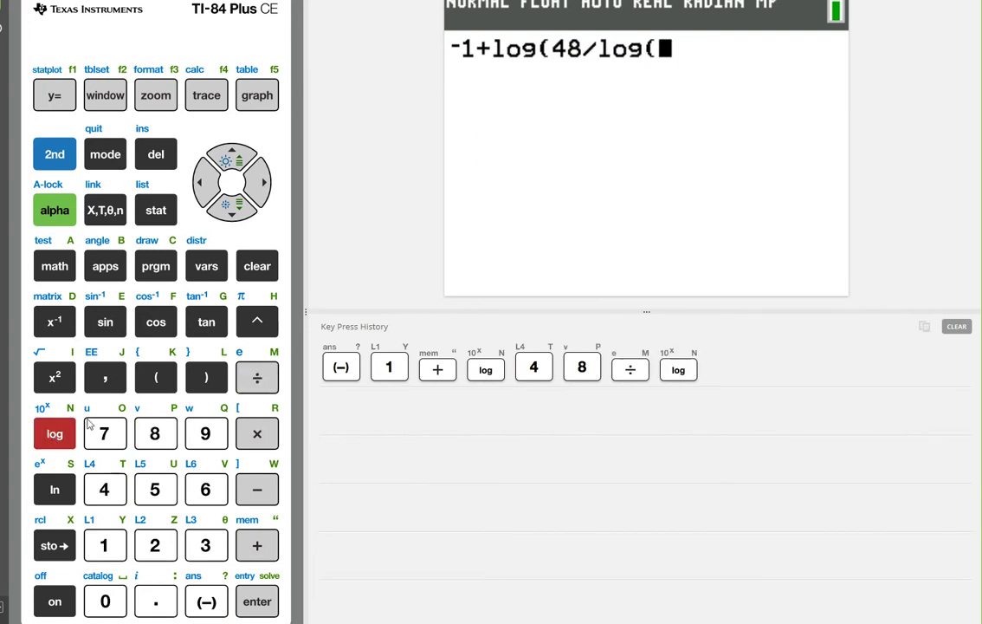
{"action": "type", "text": "7"}
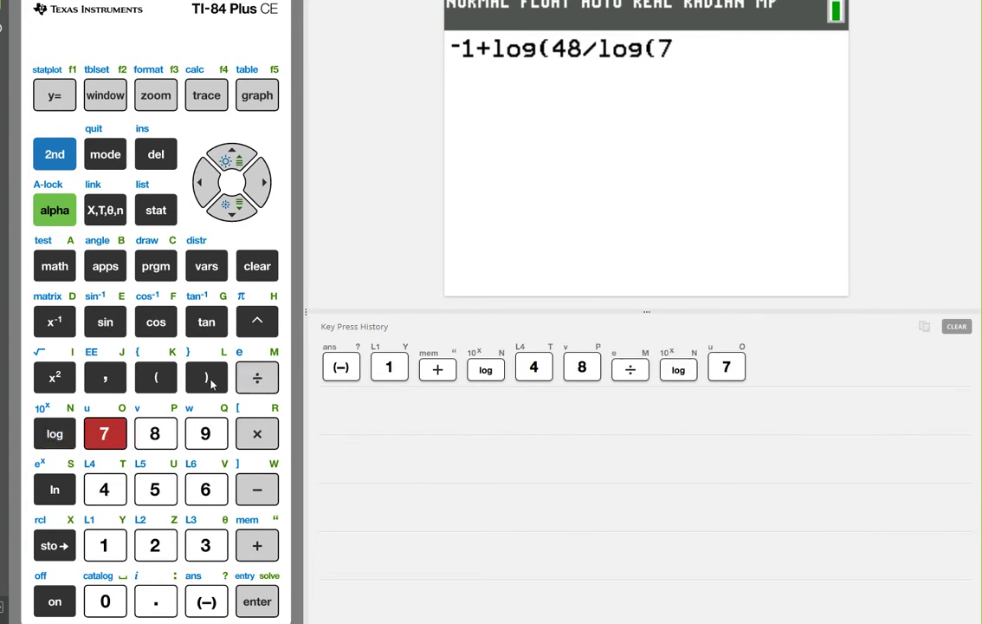
{"action": "left_click", "coordinate": [210, 384]}
{"action": "left_click", "coordinate": [210, 384]}
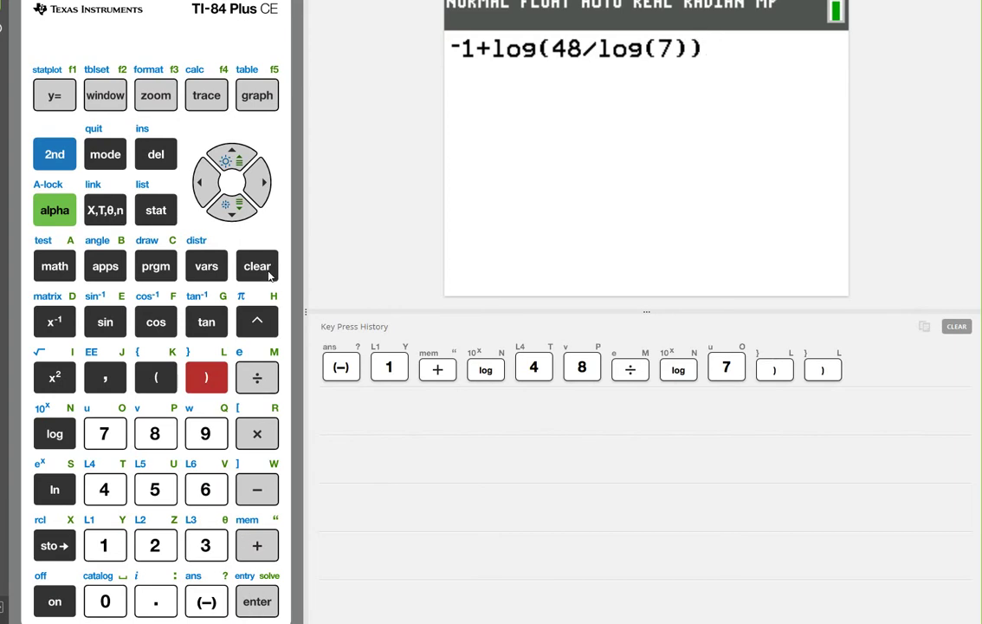
{"action": "left_click", "coordinate": [209, 185]}
Insert a closing parenthesis right after 48 in the entry.
{"action": "left_click", "coordinate": [209, 195]}
{"action": "left_click", "coordinate": [209, 195]}
{"action": "left_click", "coordinate": [208, 195]}
{"action": "key", "text": "Down"}
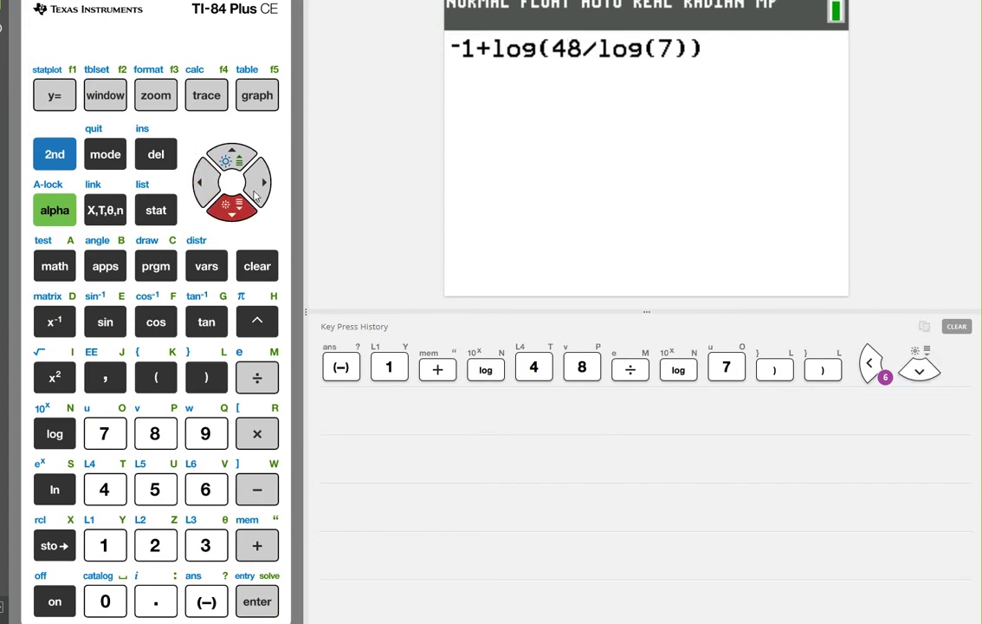
{"action": "left_click", "coordinate": [264, 192]}
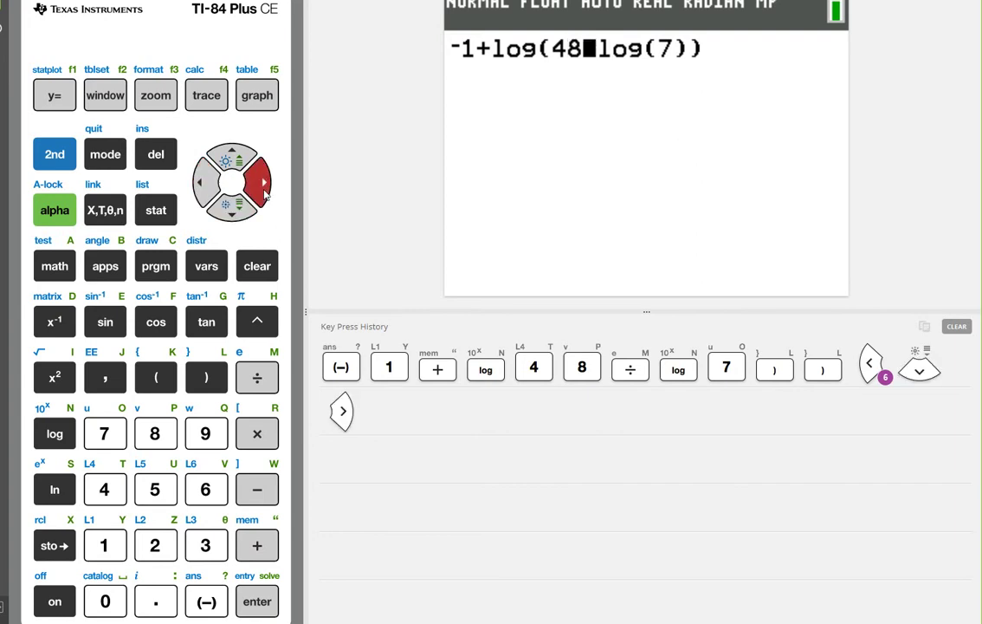
{"action": "left_click", "coordinate": [55, 155]}
{"action": "left_click", "coordinate": [156, 154]}
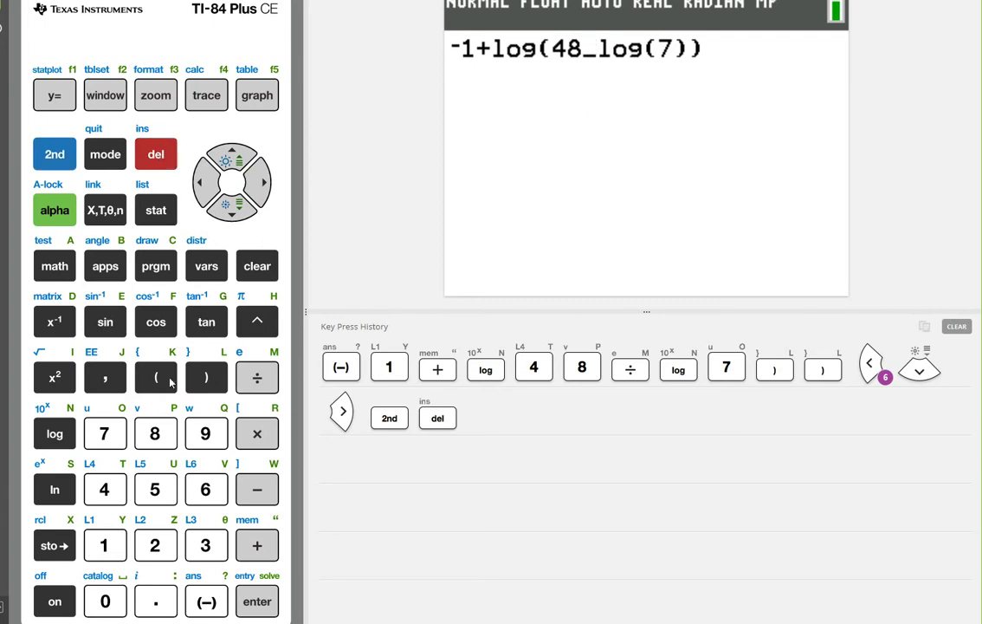
{"action": "left_click", "coordinate": [207, 379]}
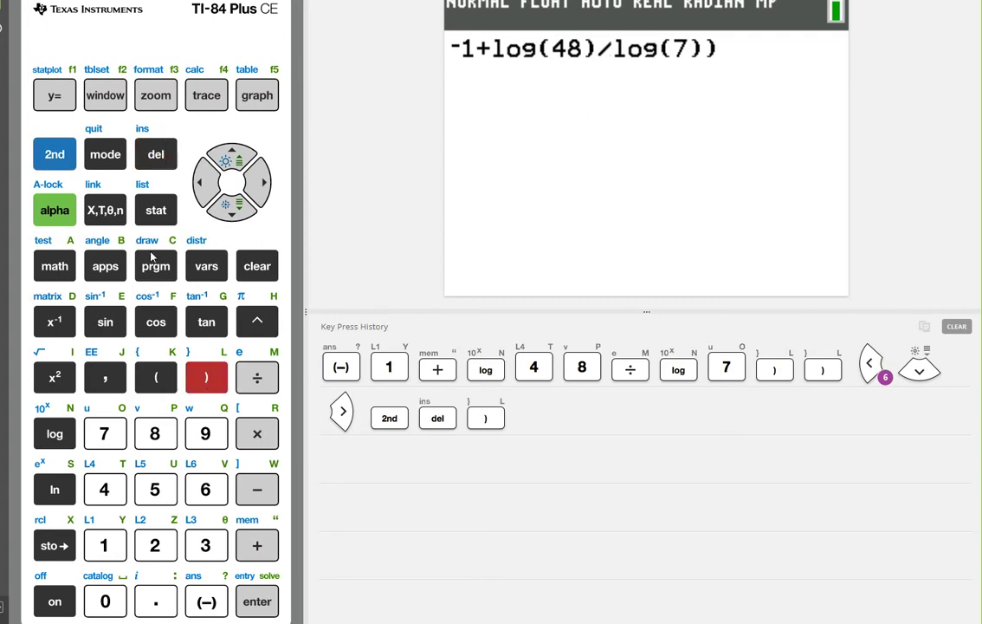
Append a store to X at the end and run it, producing ERROR: SYNTAX.
{"action": "left_click", "coordinate": [53, 156]}
{"action": "left_click", "coordinate": [264, 182]}
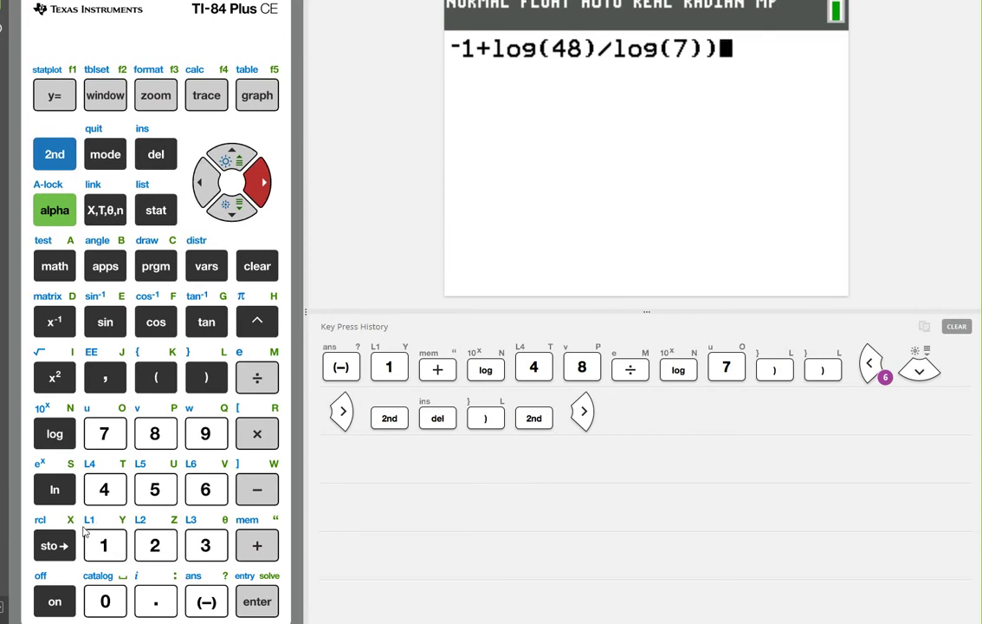
{"action": "left_click", "coordinate": [54, 546]}
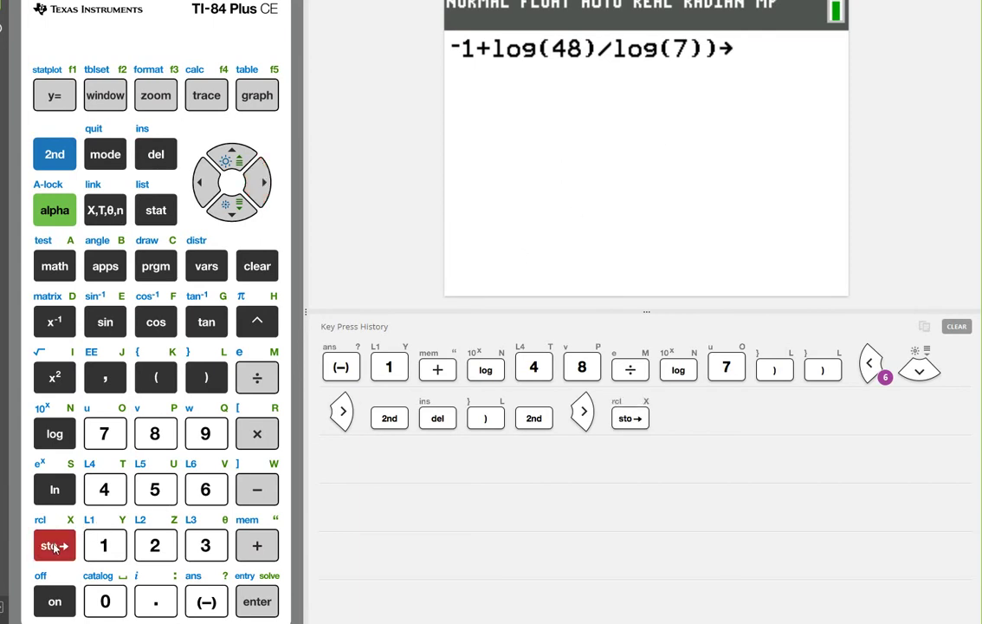
{"action": "left_click", "coordinate": [104, 214]}
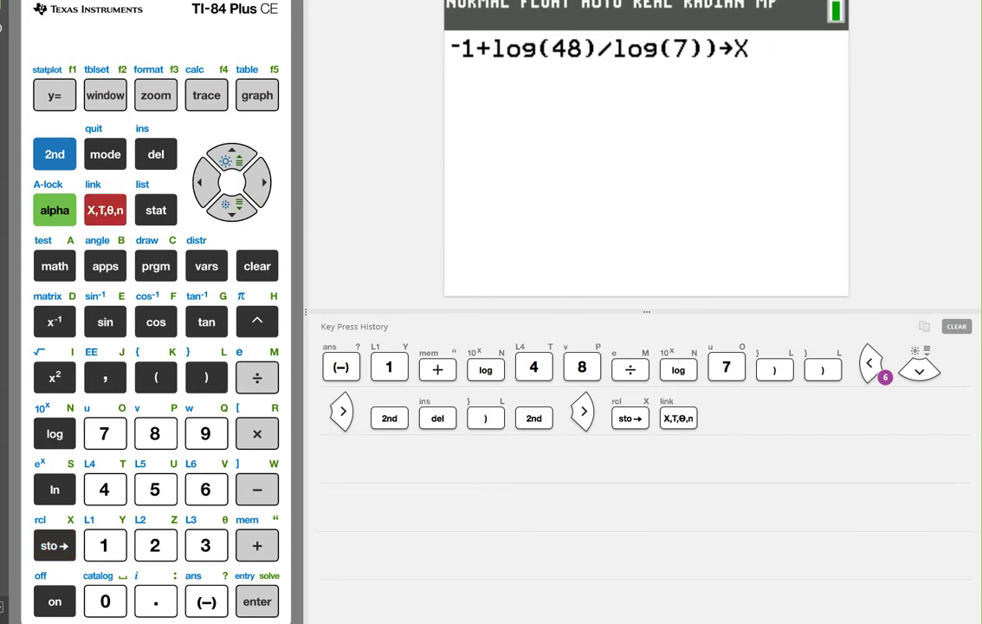
{"action": "left_click", "coordinate": [255, 611]}
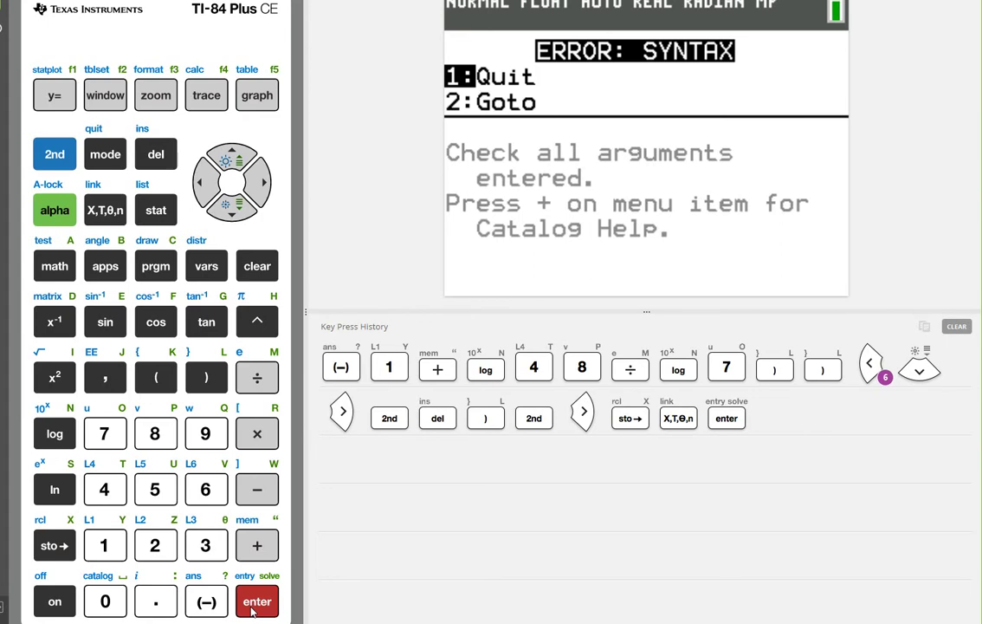
Go to the error, delete the extra parenthesis, and store 0.9894037825 in X.
{"action": "left_click", "coordinate": [159, 544]}
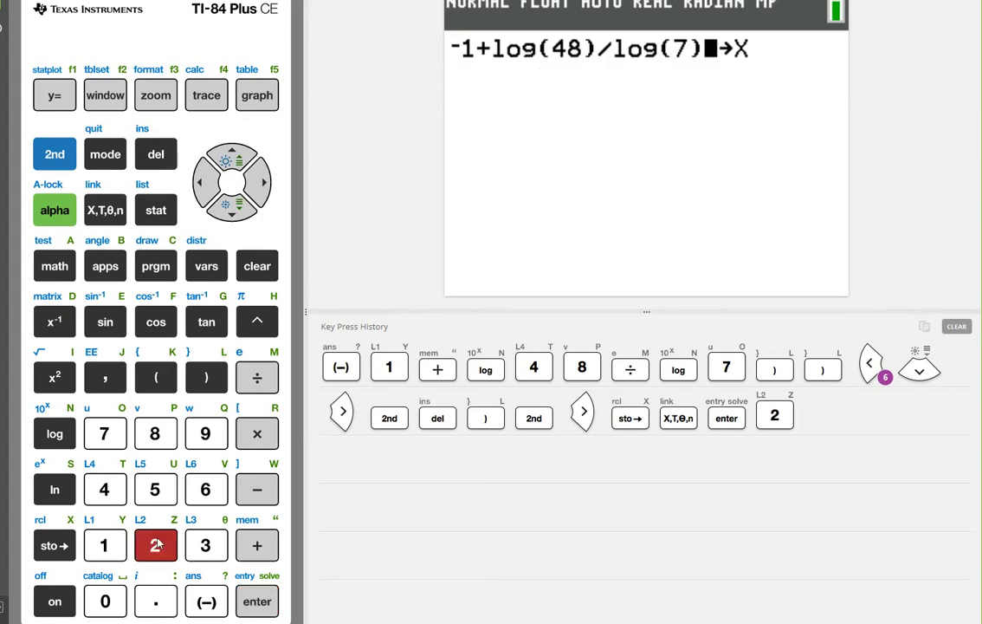
{"action": "left_click", "coordinate": [154, 161]}
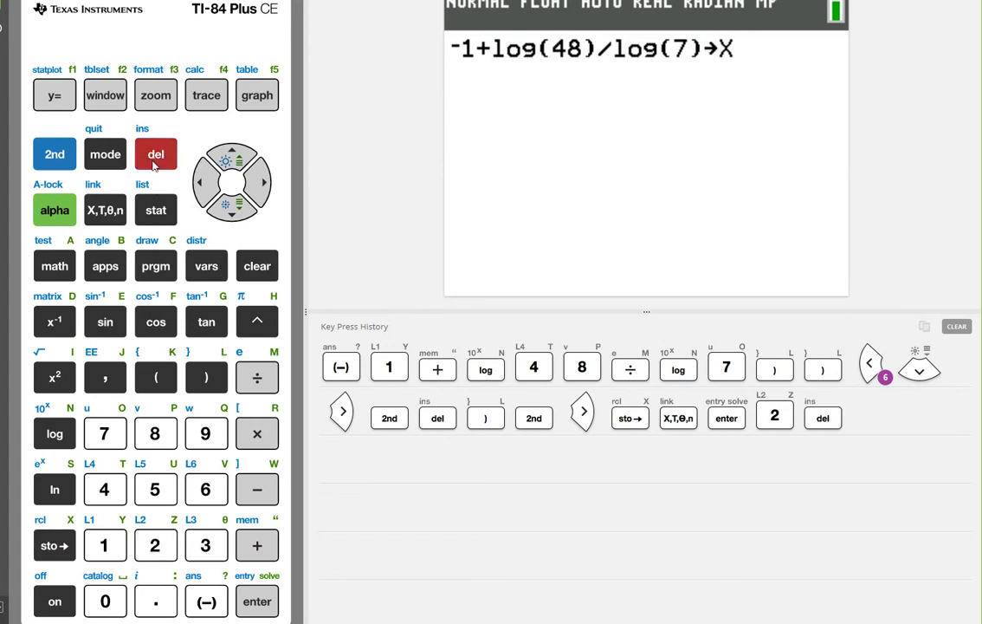
{"action": "left_click", "coordinate": [264, 609]}
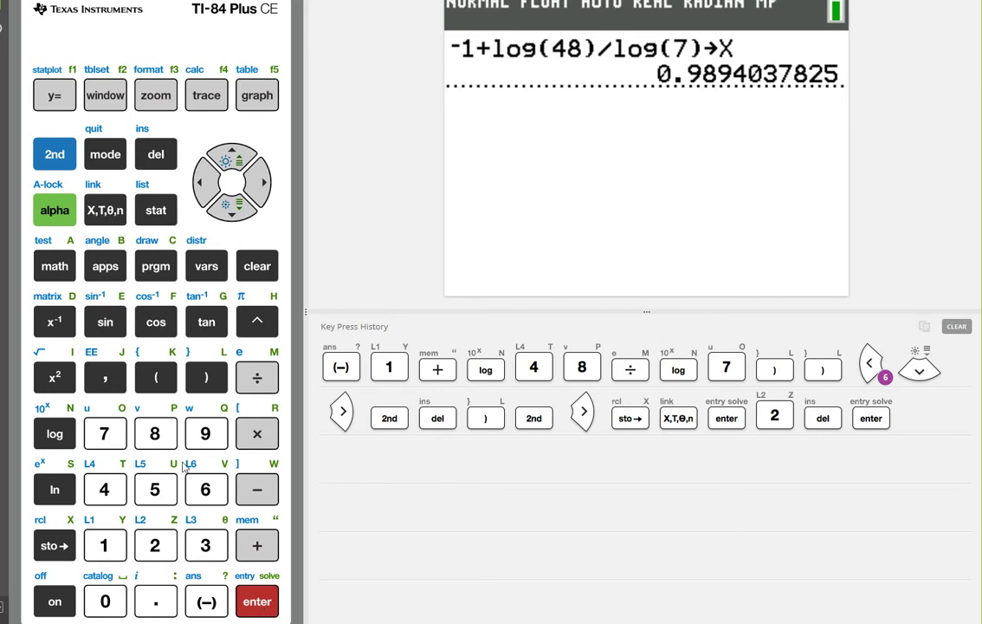
{"action": "left_click", "coordinate": [106, 434]}
Complete 7^(X+1) and evaluate it, returning 48.
{"action": "left_click", "coordinate": [257, 320]}
{"action": "left_click", "coordinate": [164, 384]}
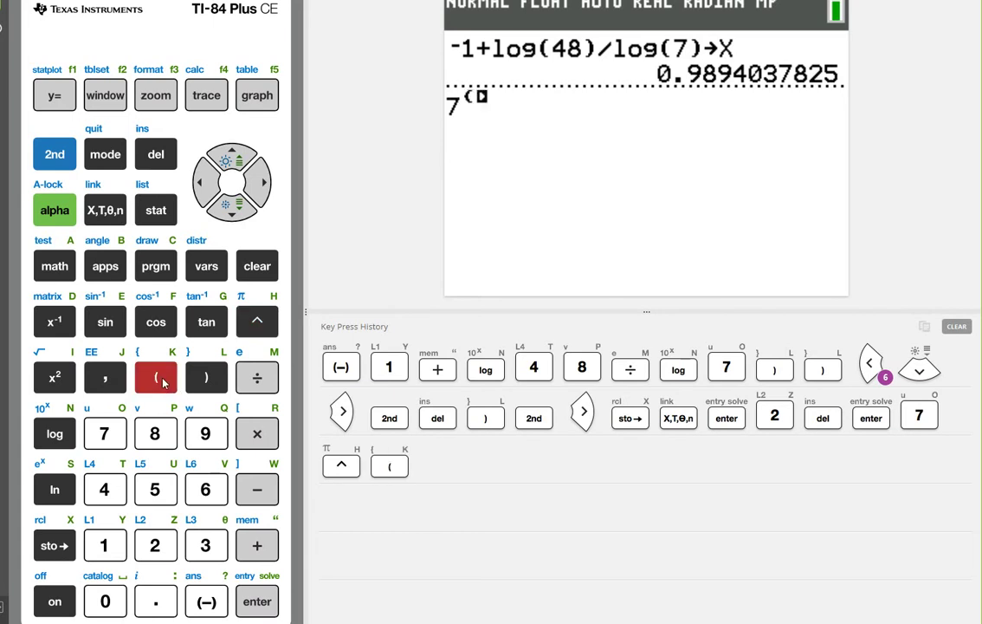
{"action": "left_click", "coordinate": [95, 211]}
{"action": "left_click", "coordinate": [256, 545]}
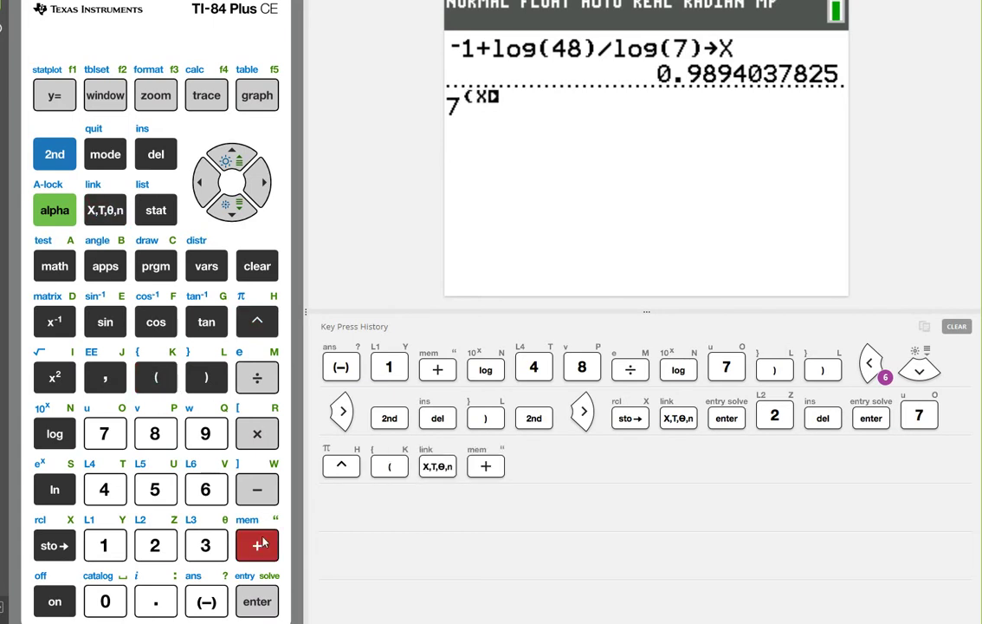
{"action": "left_click", "coordinate": [109, 543]}
{"action": "left_click", "coordinate": [207, 377]}
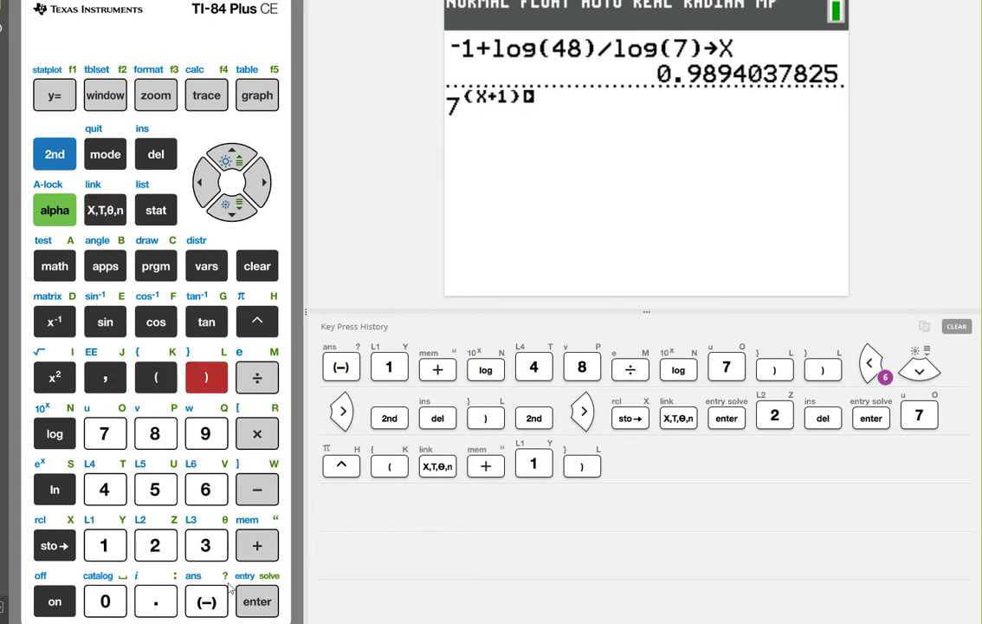
{"action": "left_click", "coordinate": [248, 602]}
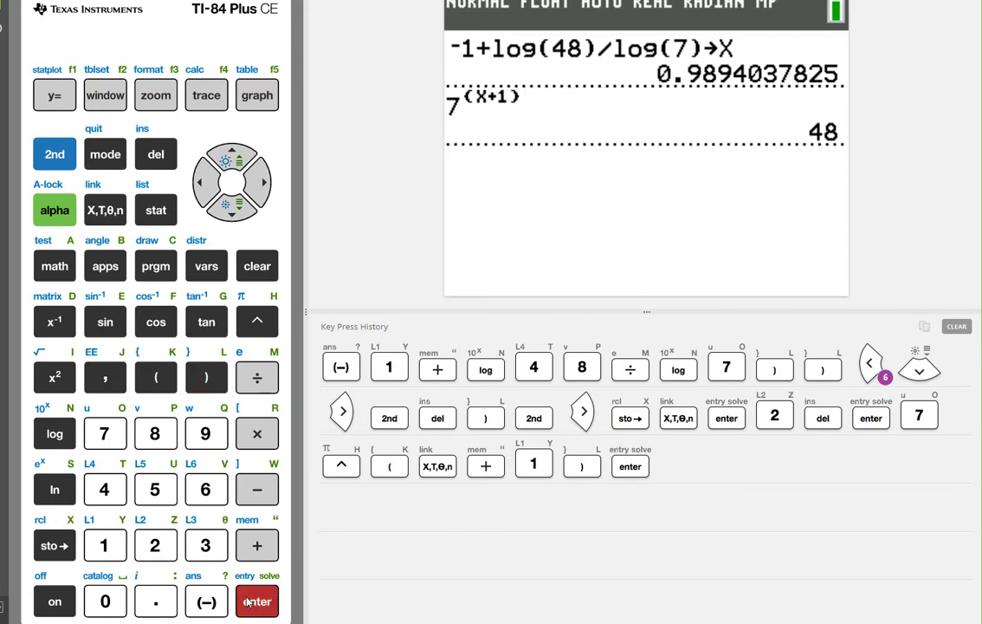
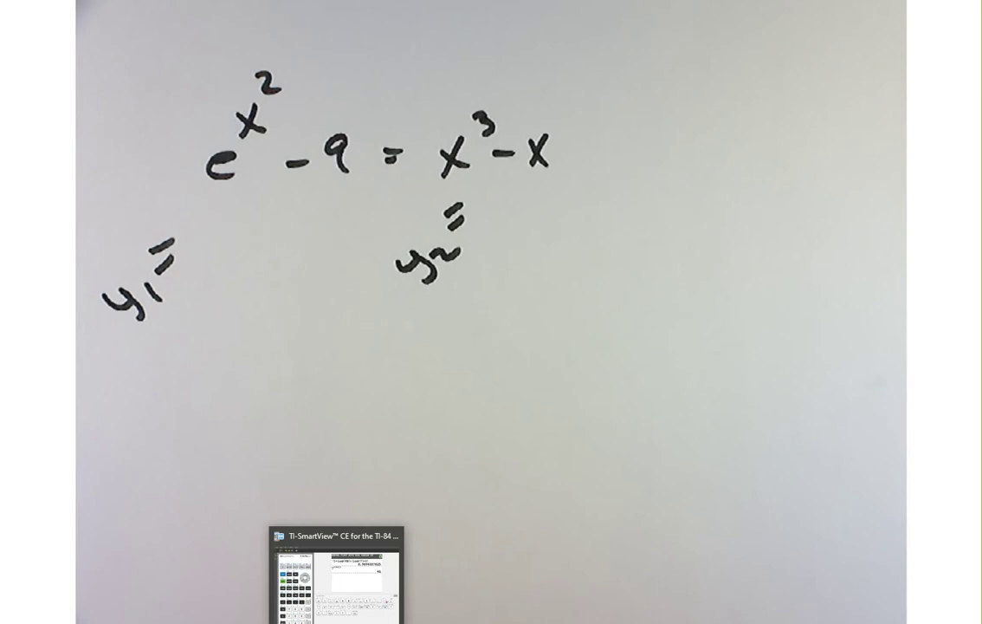
Bring the TI-SmartView CE emulator window to the front.
{"action": "left_click", "coordinate": [335, 580]}
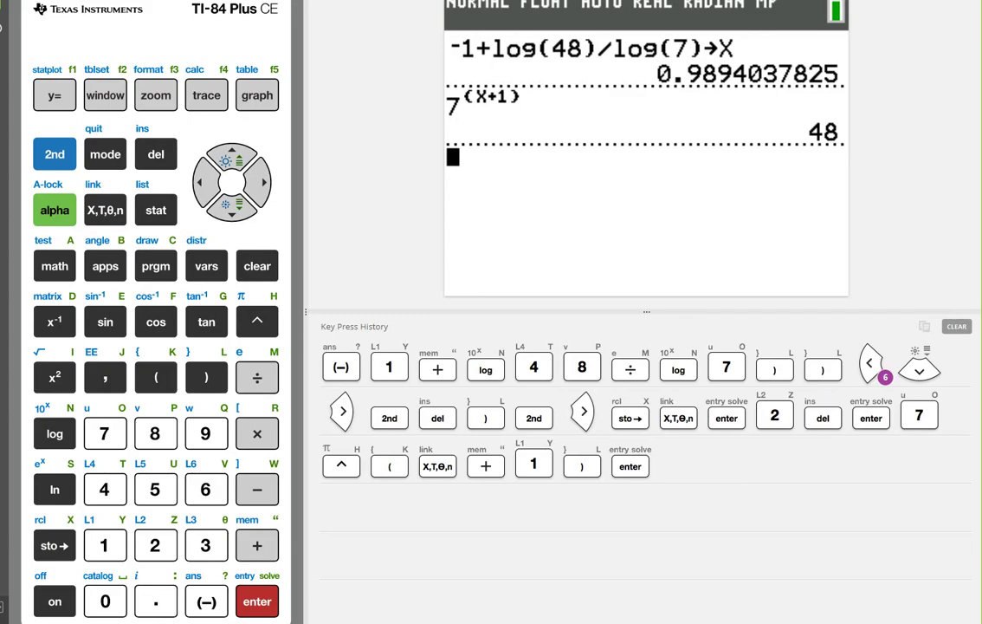
Clear the key press history, check Y1 and Y2, and show WINDOW settings X −2 to 2, Y −9 to 5.
{"action": "left_click", "coordinate": [956, 326]}
{"action": "left_click", "coordinate": [563, 224]}
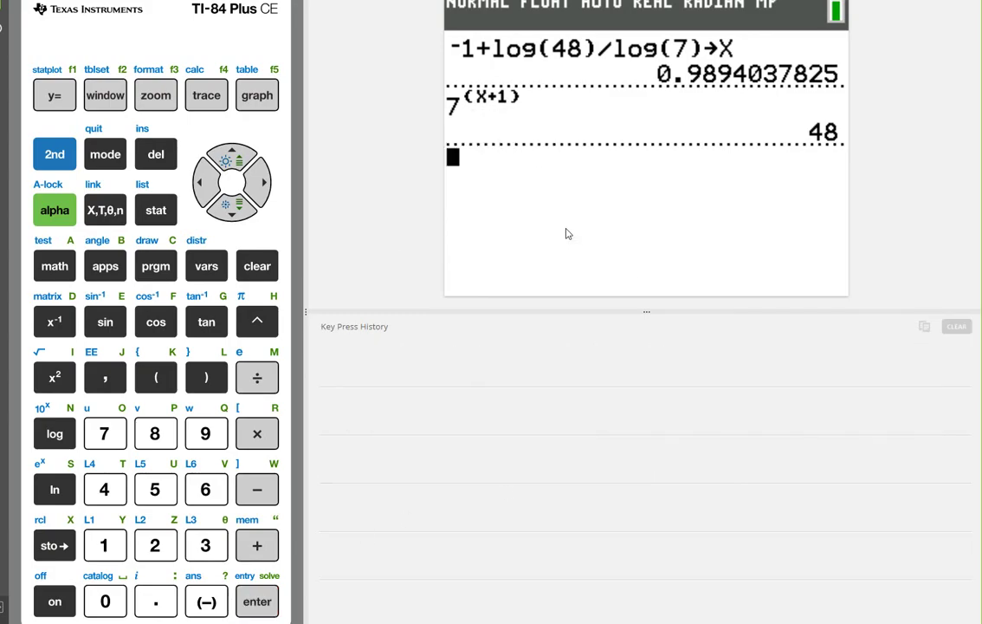
{"action": "left_click", "coordinate": [52, 94]}
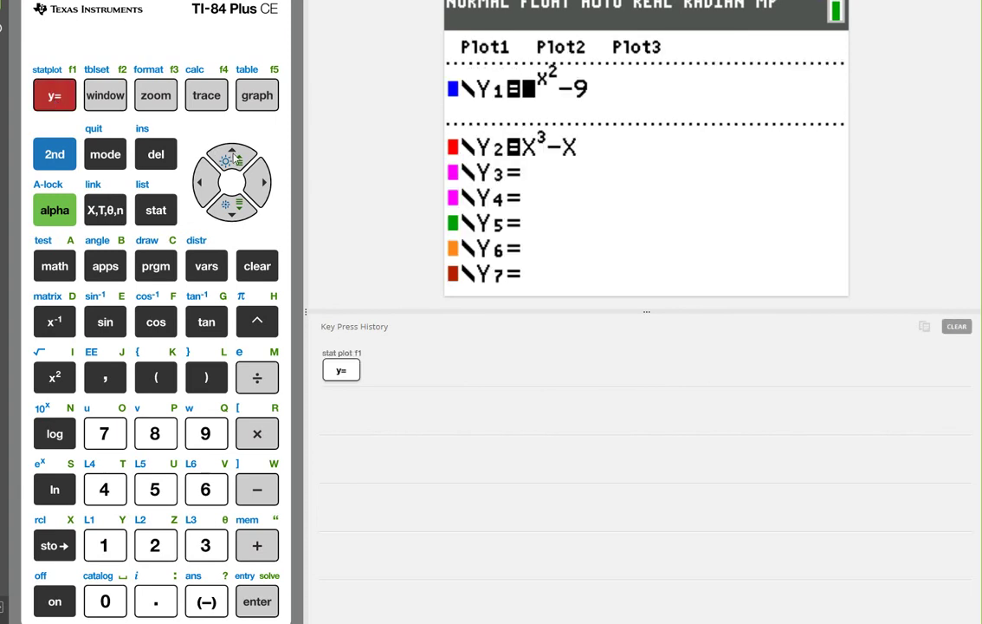
{"action": "left_click", "coordinate": [231, 215]}
{"action": "left_click", "coordinate": [231, 213]}
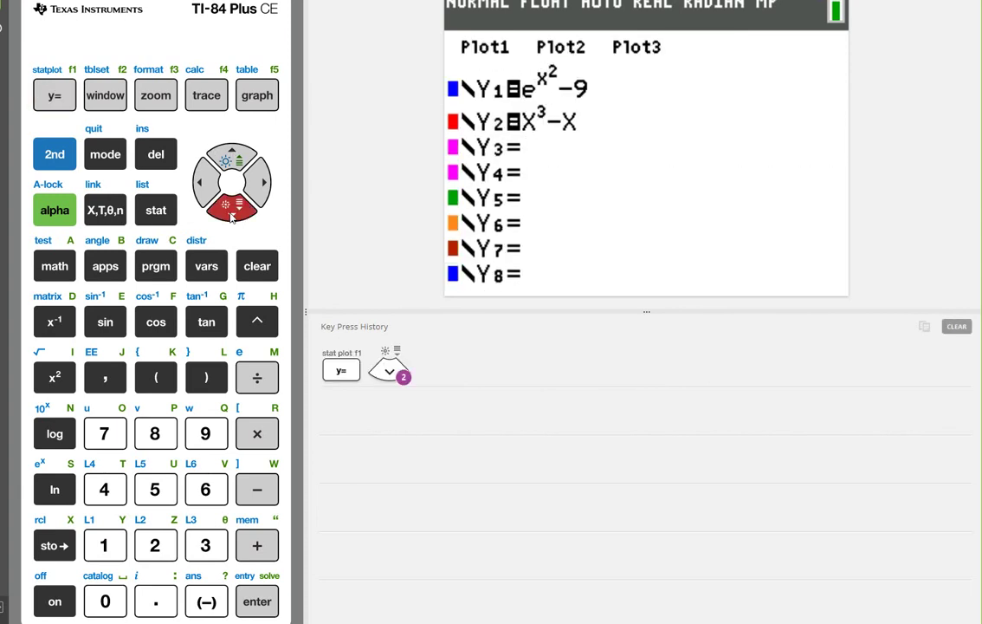
{"action": "left_click", "coordinate": [111, 96]}
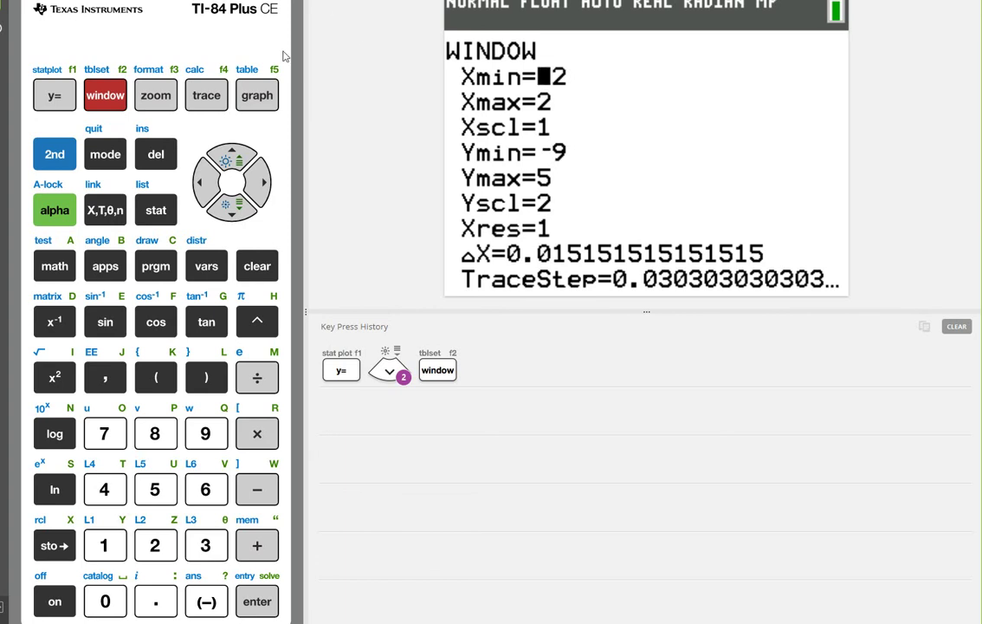
Plot Y1 = e^(x²)−9 in blue and Y2 = x³−x in red, crossing twice.
{"action": "left_click", "coordinate": [246, 104]}
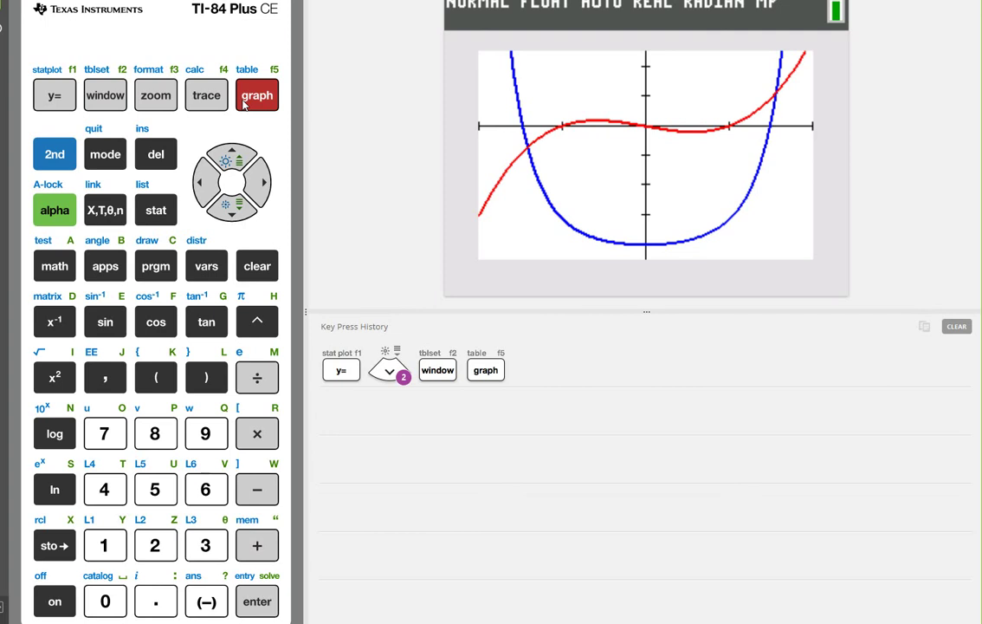
{"action": "left_click", "coordinate": [50, 158]}
Find the left intersection at X=−1.421719, Y=−1.451981 with intersect, then quit to the home screen.
{"action": "left_click", "coordinate": [199, 91]}
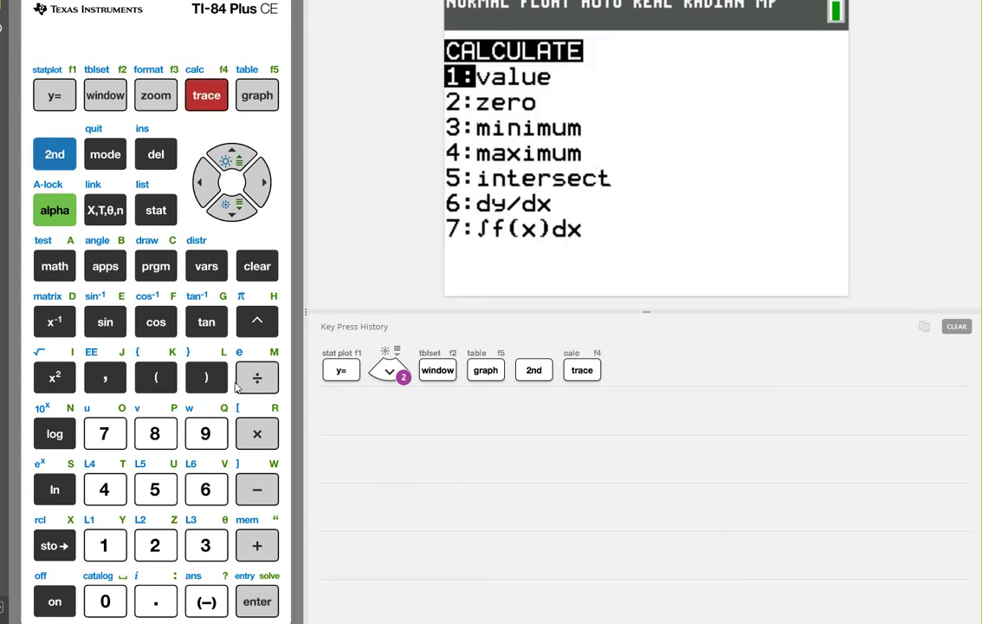
{"action": "left_click", "coordinate": [155, 489]}
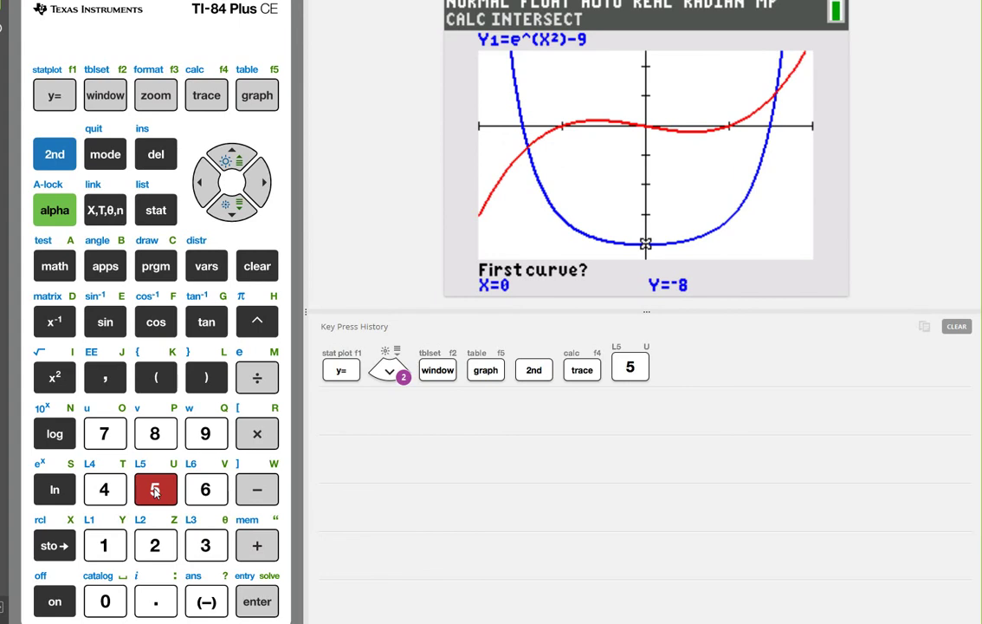
{"action": "left_click", "coordinate": [203, 182]}
{"action": "left_click_drag", "start_coordinate": [202, 182], "coordinate": [203, 182]}
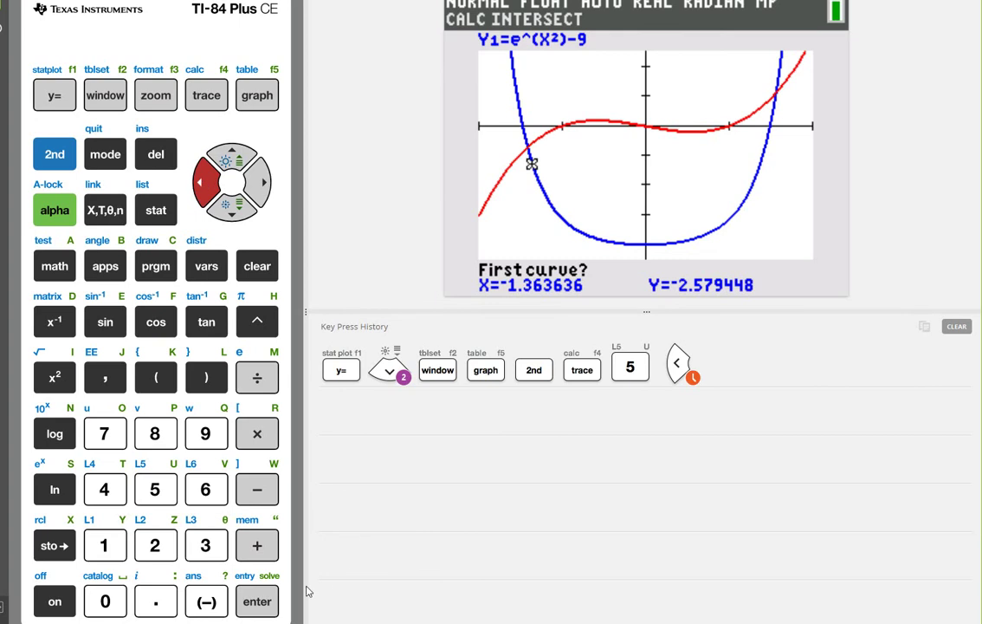
{"action": "left_click", "coordinate": [255, 609]}
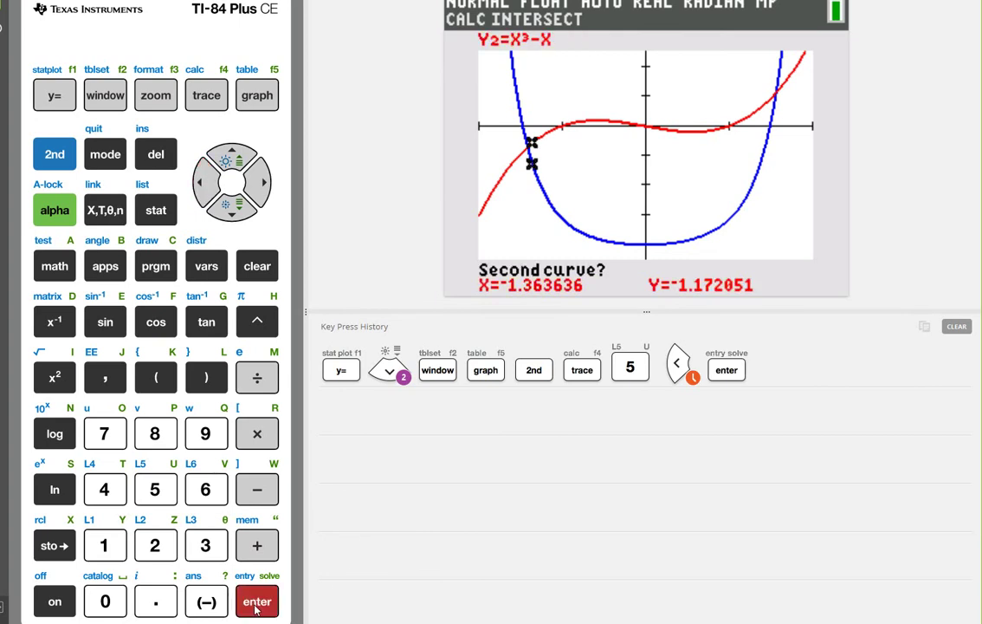
{"action": "left_click", "coordinate": [255, 609]}
{"action": "left_click", "coordinate": [256, 608]}
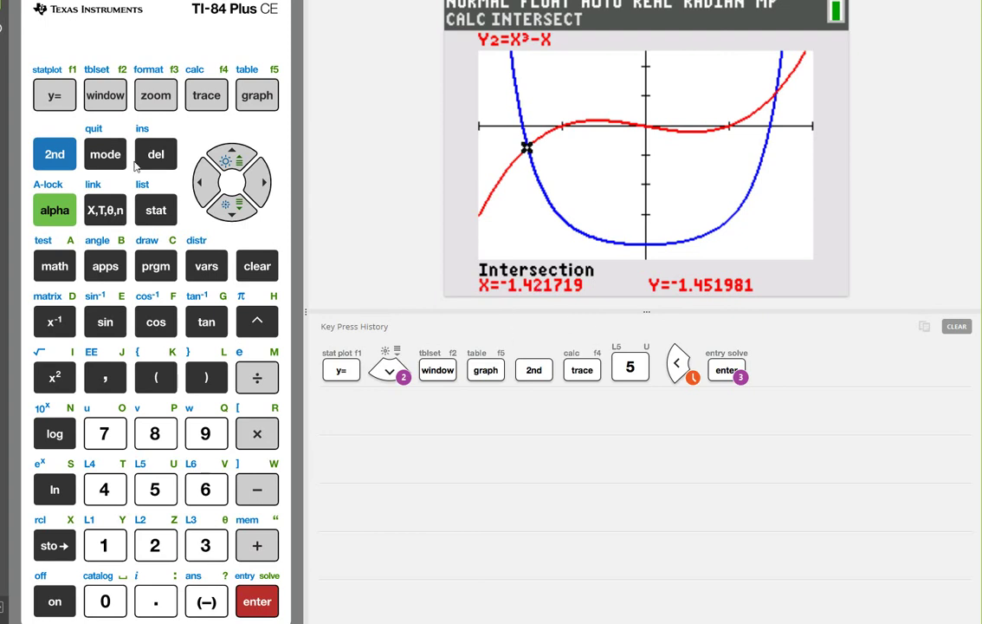
{"action": "left_click", "coordinate": [54, 154]}
{"action": "left_click", "coordinate": [105, 154]}
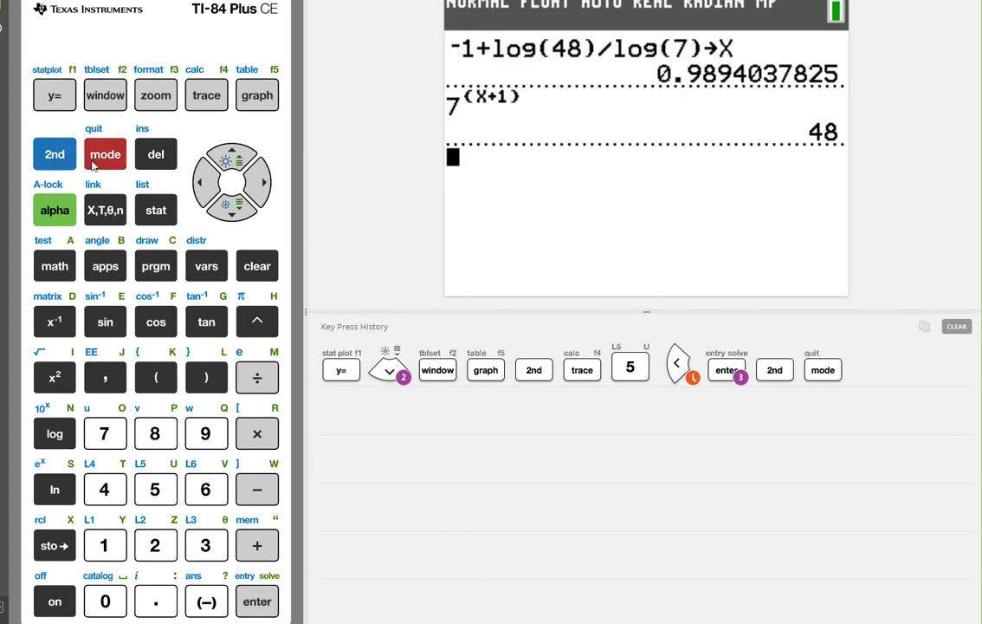
Display the stored X and evaluate e^(X²)−9 at it, giving −1.451980658.
{"action": "left_click", "coordinate": [89, 206]}
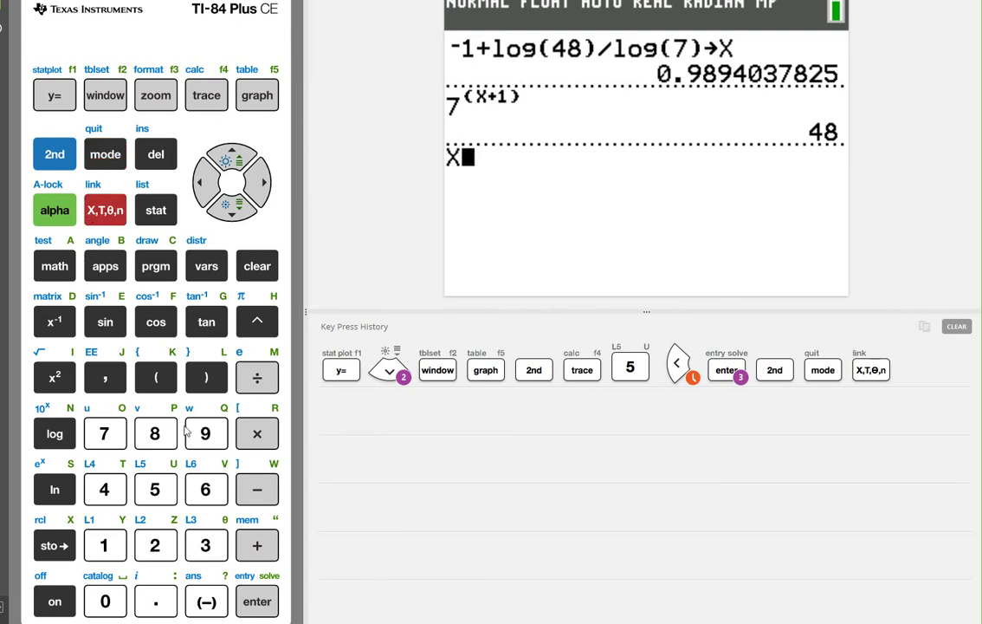
{"action": "left_click", "coordinate": [255, 601]}
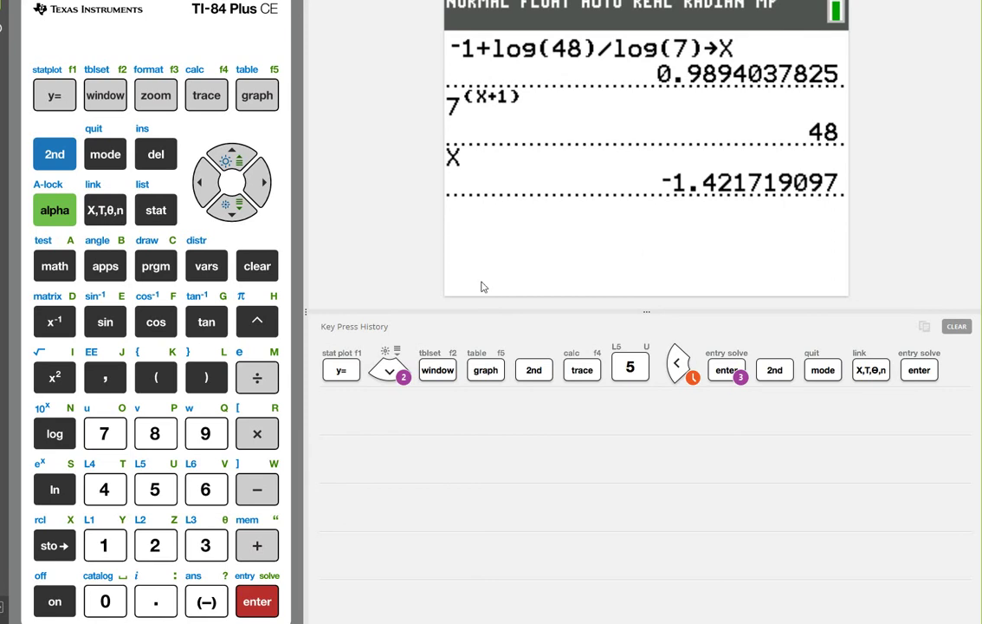
{"action": "left_click", "coordinate": [54, 154]}
{"action": "left_click", "coordinate": [52, 490]}
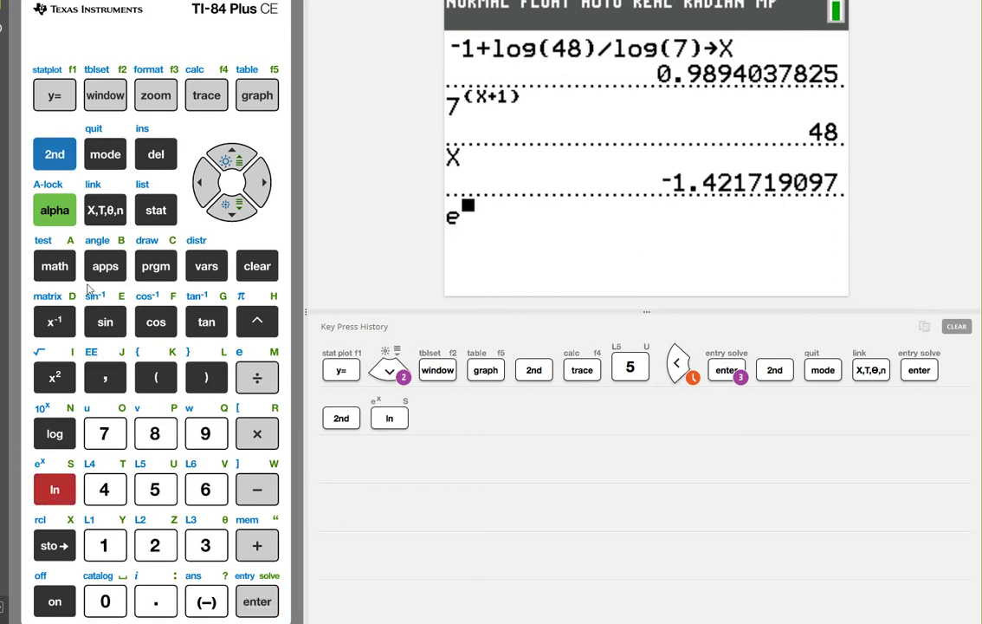
{"action": "left_click", "coordinate": [102, 208]}
{"action": "left_click", "coordinate": [53, 378]}
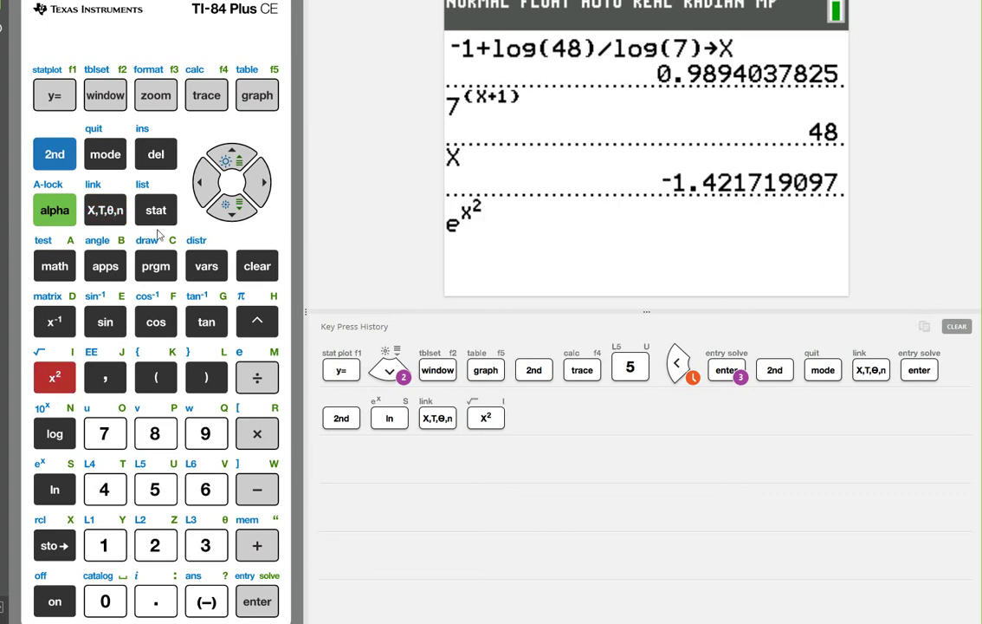
{"action": "left_click", "coordinate": [263, 181]}
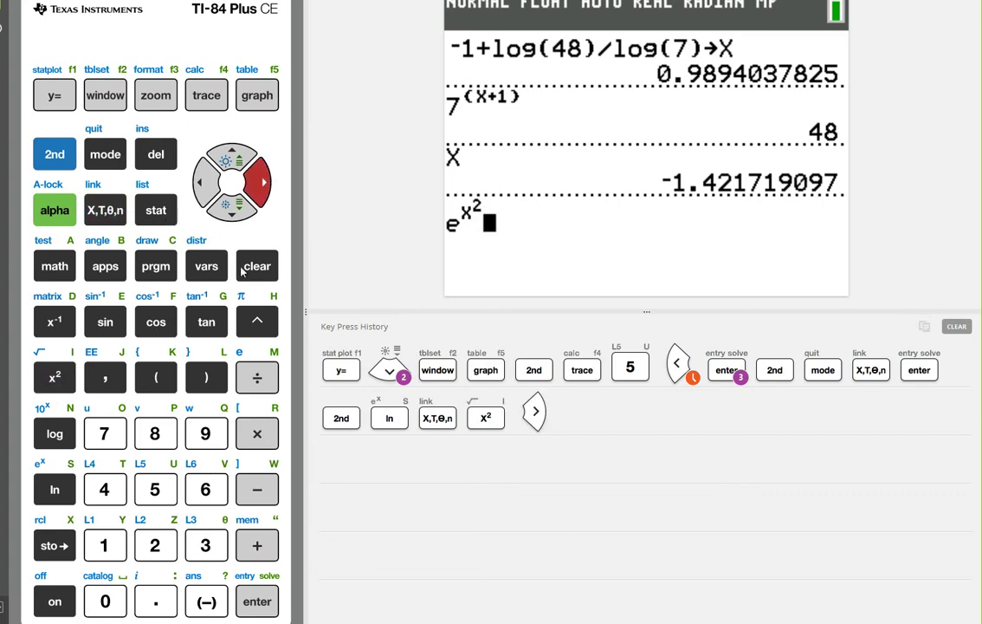
{"action": "left_click", "coordinate": [253, 490]}
{"action": "left_click", "coordinate": [205, 433]}
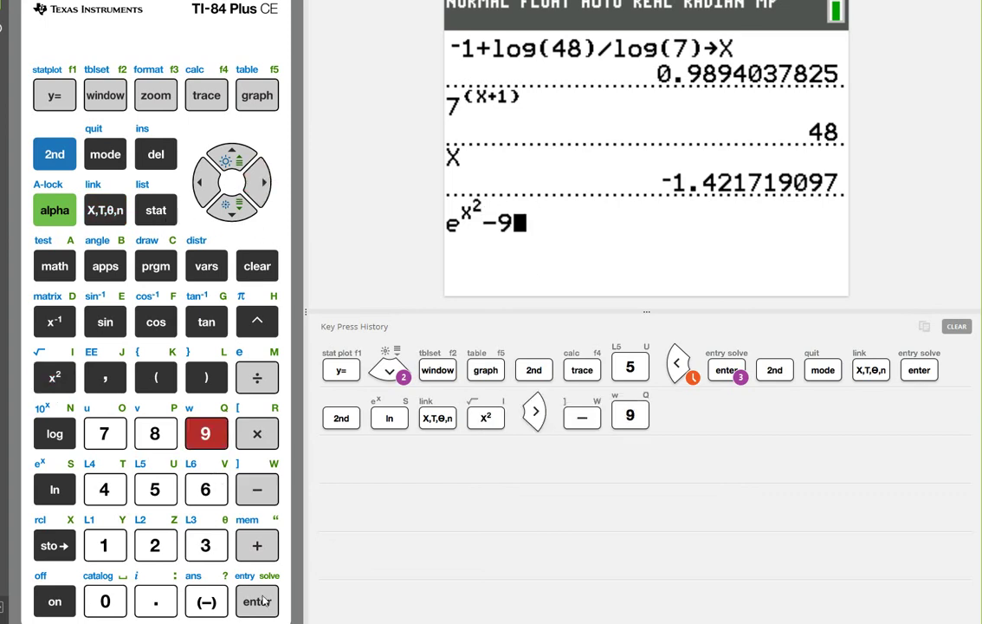
{"action": "left_click", "coordinate": [256, 601]}
Evaluate X³−X at the stored X, also giving −1.451980658.
{"action": "left_click", "coordinate": [92, 207]}
{"action": "left_click", "coordinate": [256, 325]}
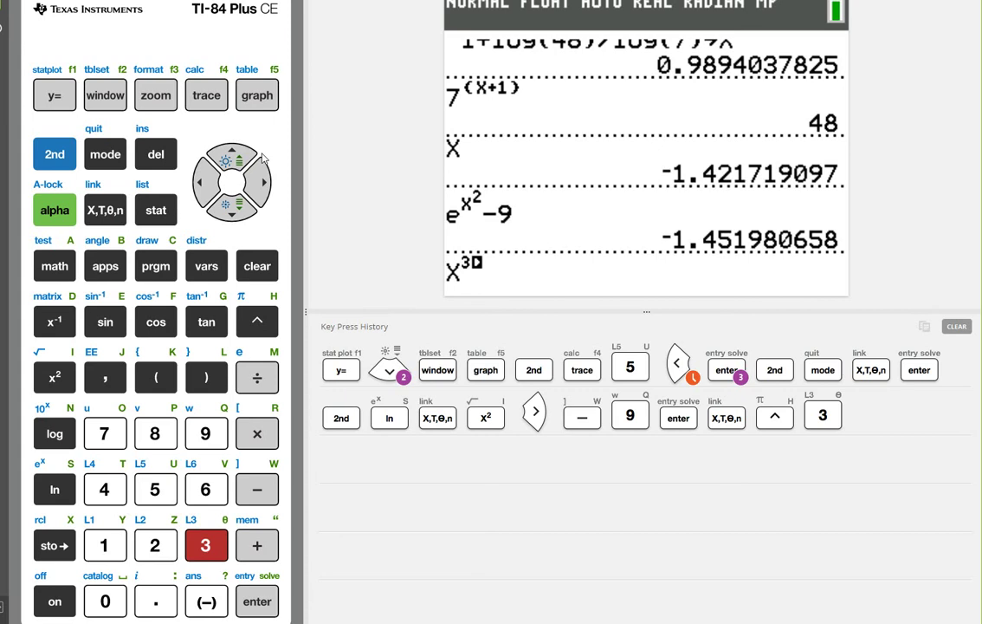
{"action": "left_click", "coordinate": [257, 182]}
{"action": "left_click", "coordinate": [262, 492]}
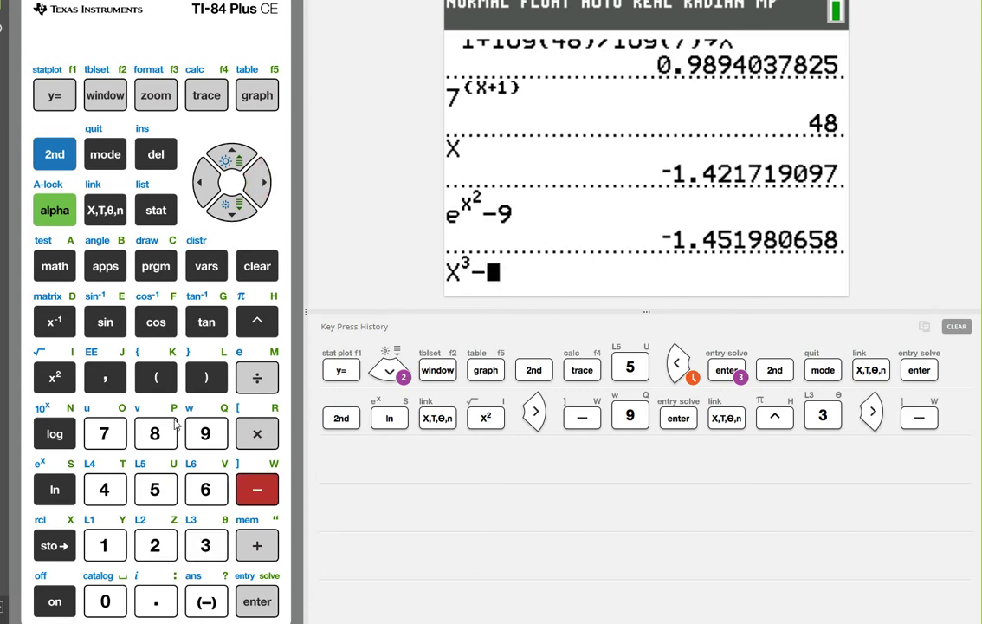
{"action": "left_click", "coordinate": [105, 208]}
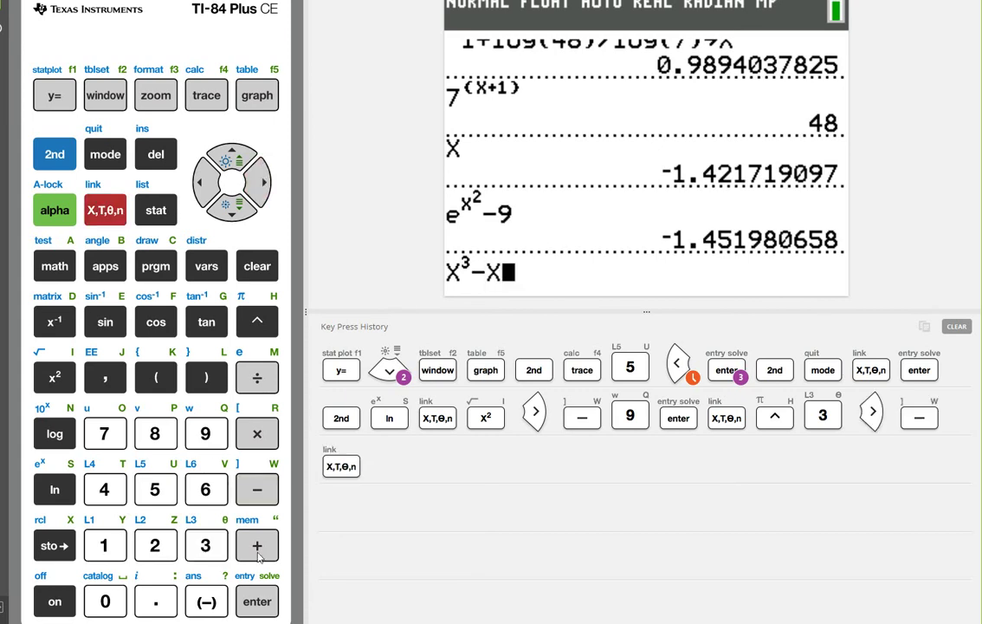
{"action": "left_click", "coordinate": [252, 604]}
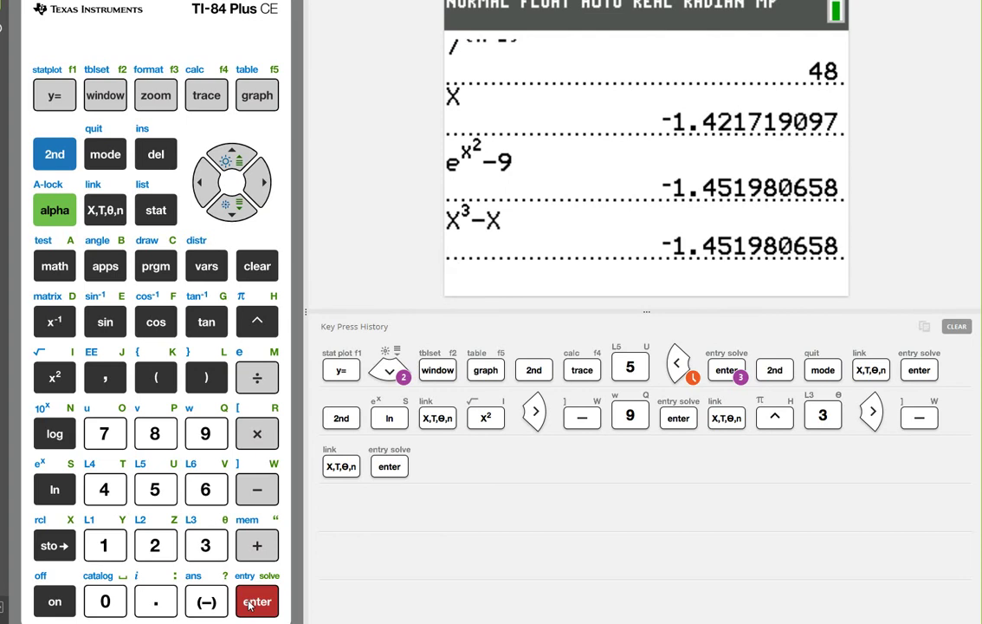